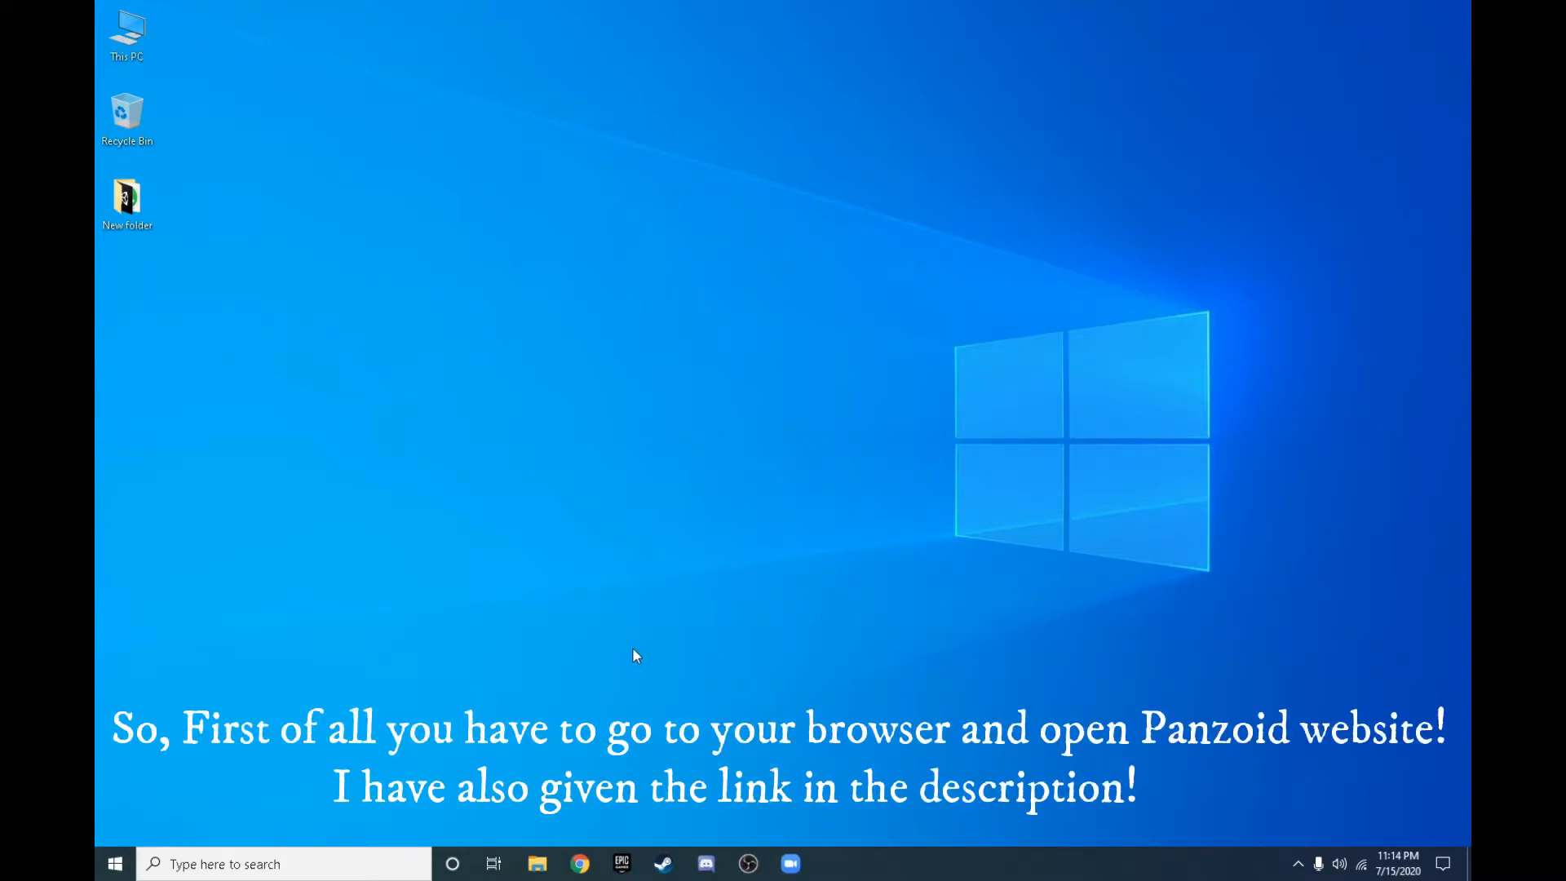
Step: Open Chrome, search Google for "panzoid" and open the Panzoid website
{"action": "left_click", "coordinate": [580, 863]}
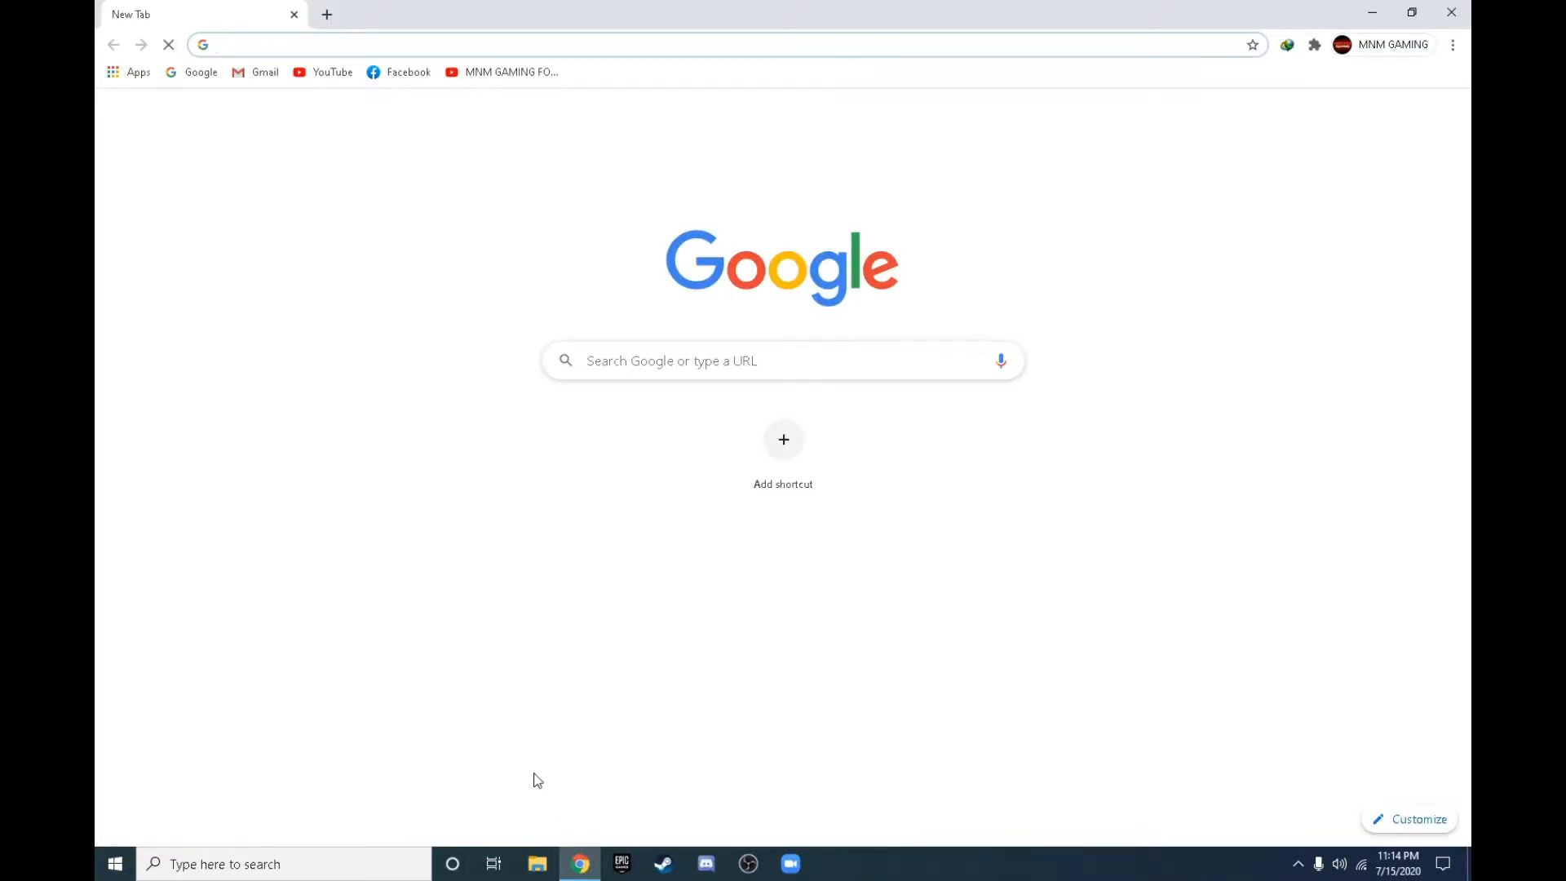
{"action": "type", "text": "pnz"}
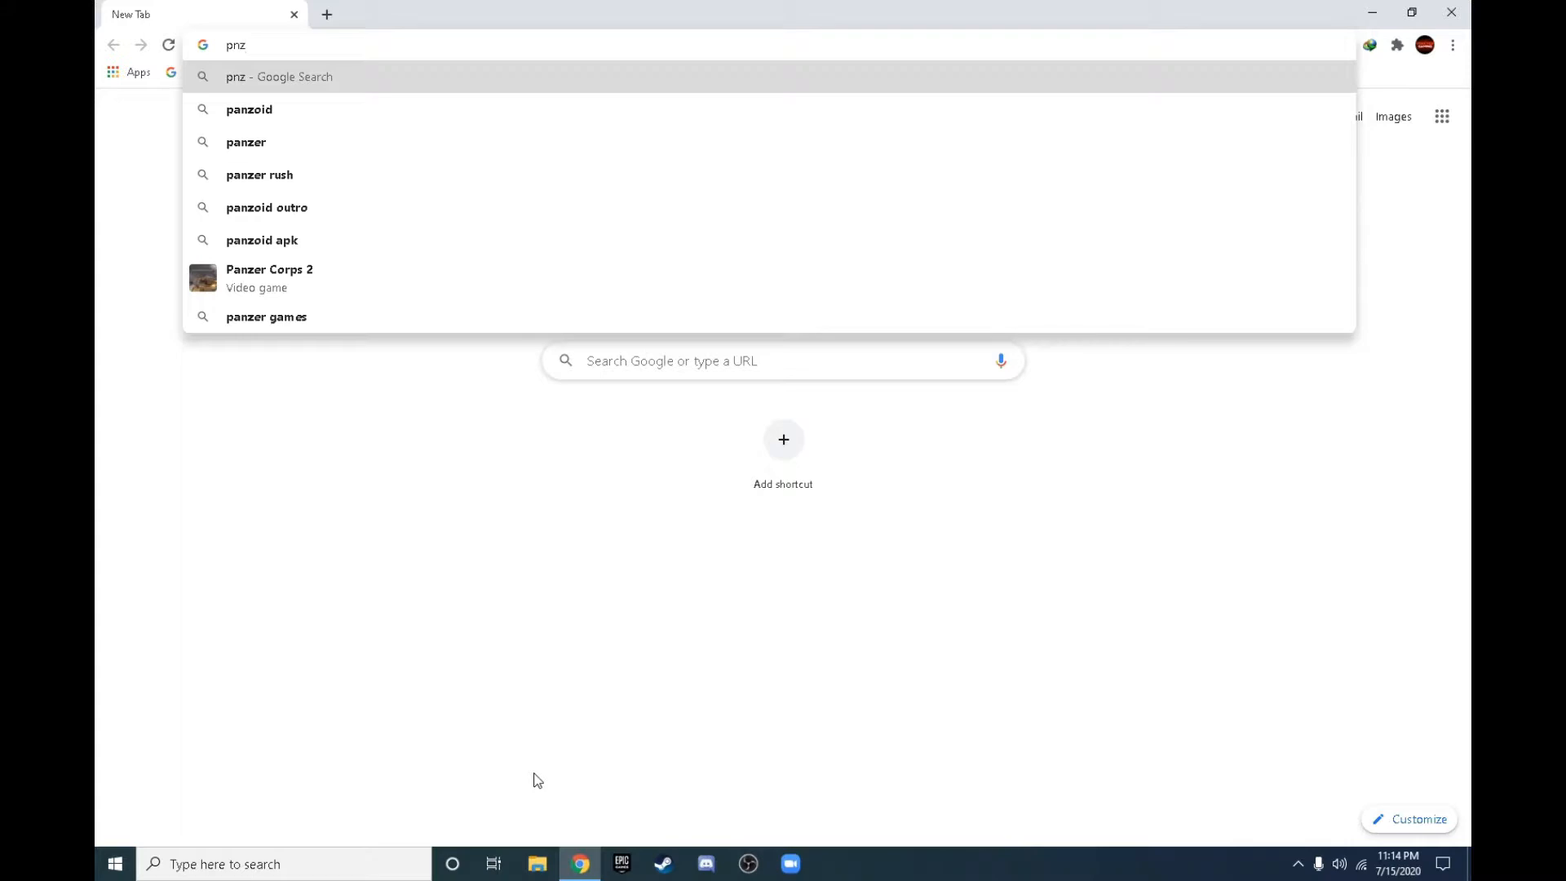
{"action": "key", "text": "Down"}
{"action": "key", "text": "Return"}
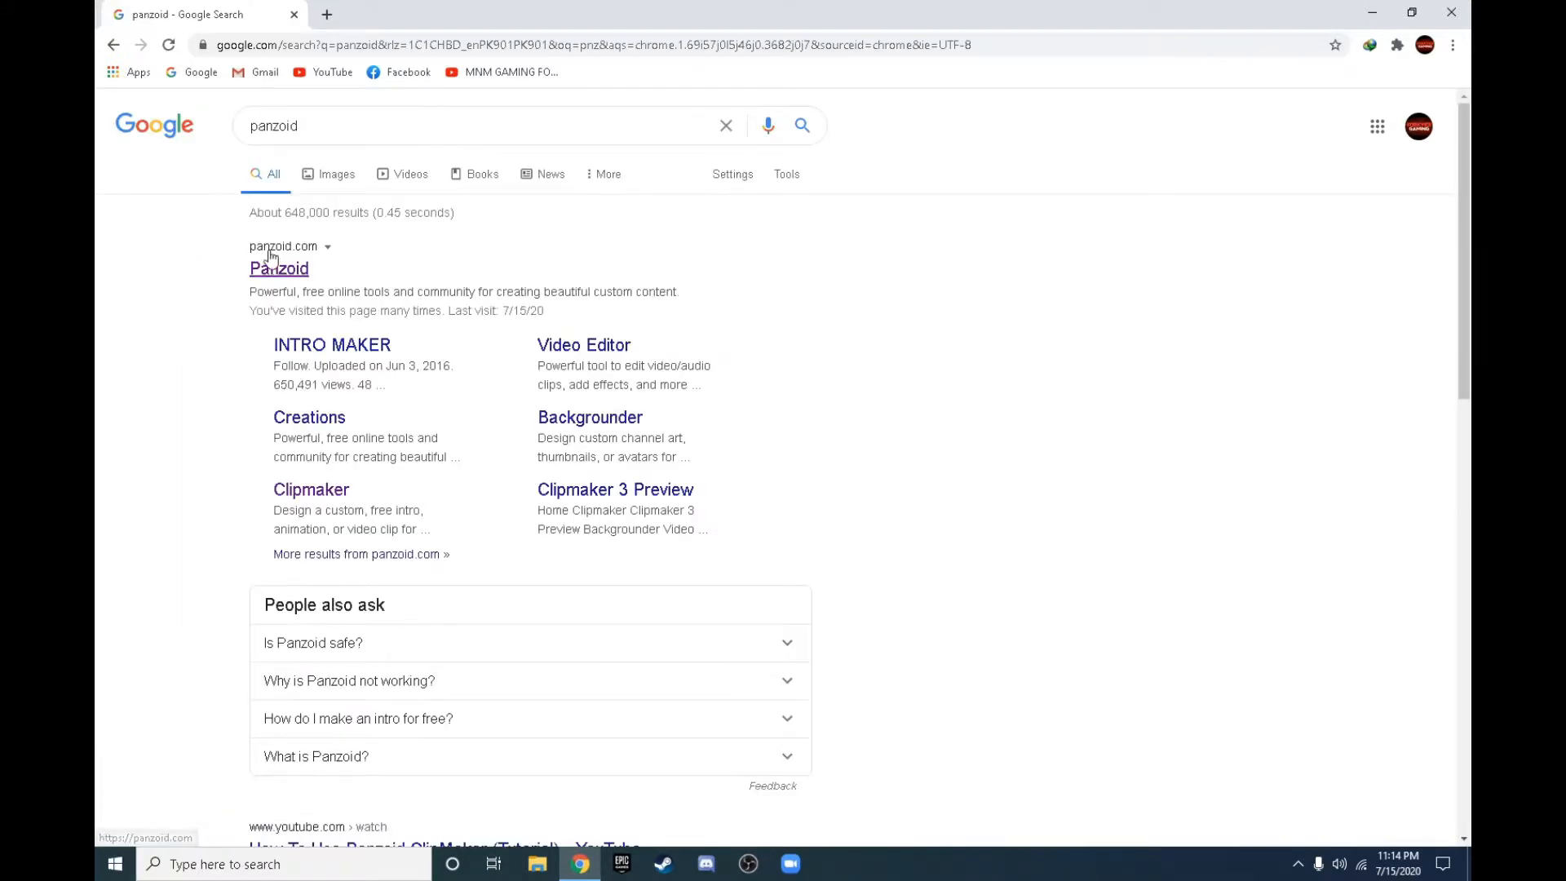
{"action": "left_click", "coordinate": [275, 268]}
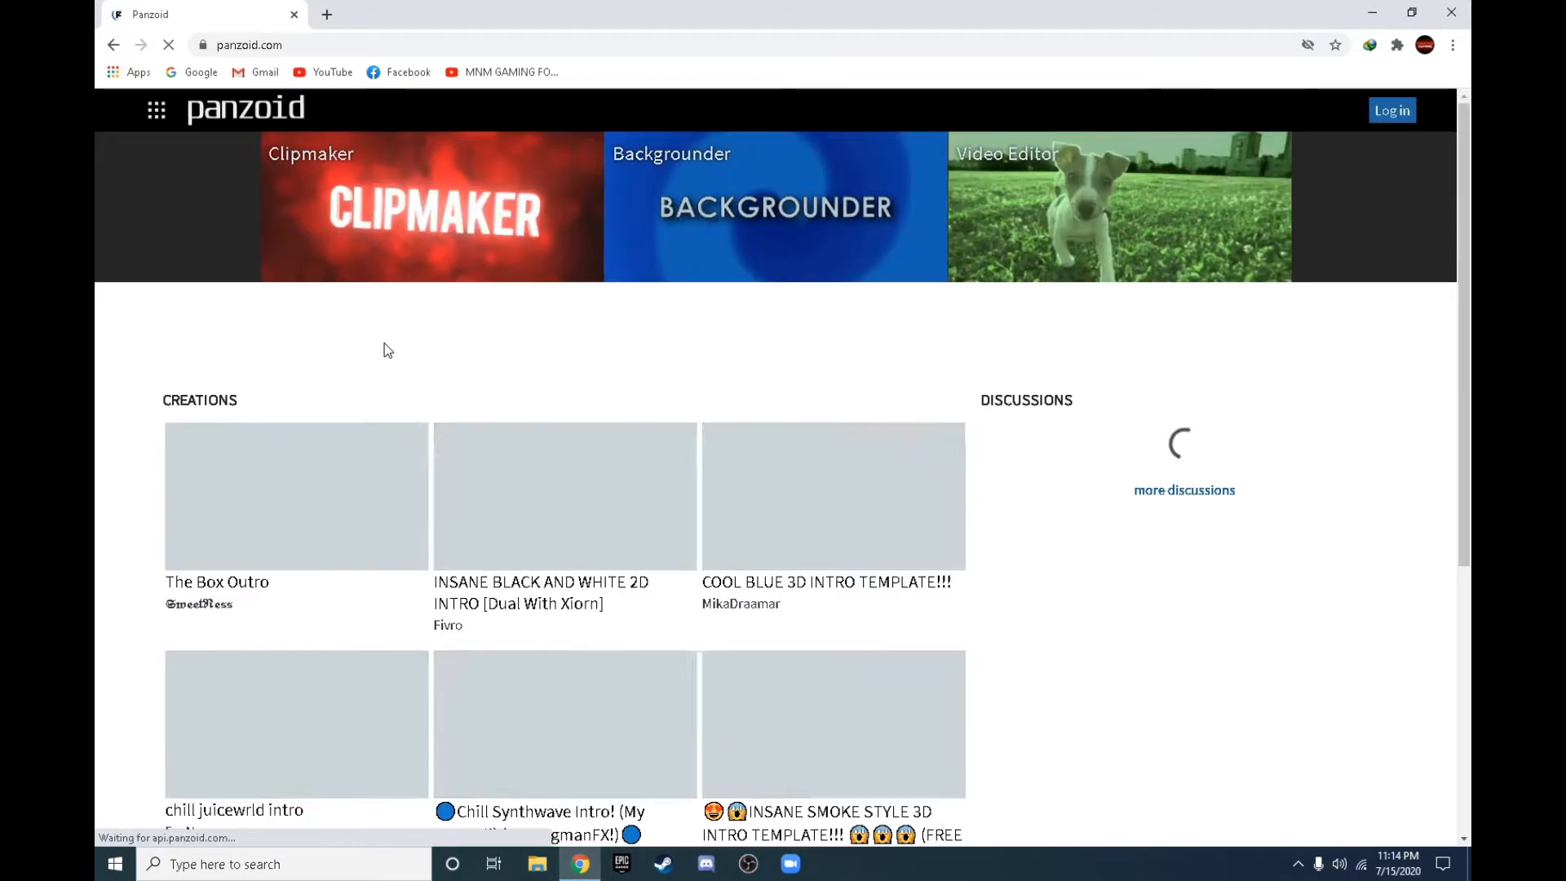
Step: Look through the creations on the Panzoid home page and open the Clipmaker tool
{"action": "scroll", "coordinate": [538, 456], "scroll_direction": "down", "scroll_amount": 1}
{"action": "scroll", "coordinate": [538, 457], "scroll_direction": "down", "scroll_amount": 4}
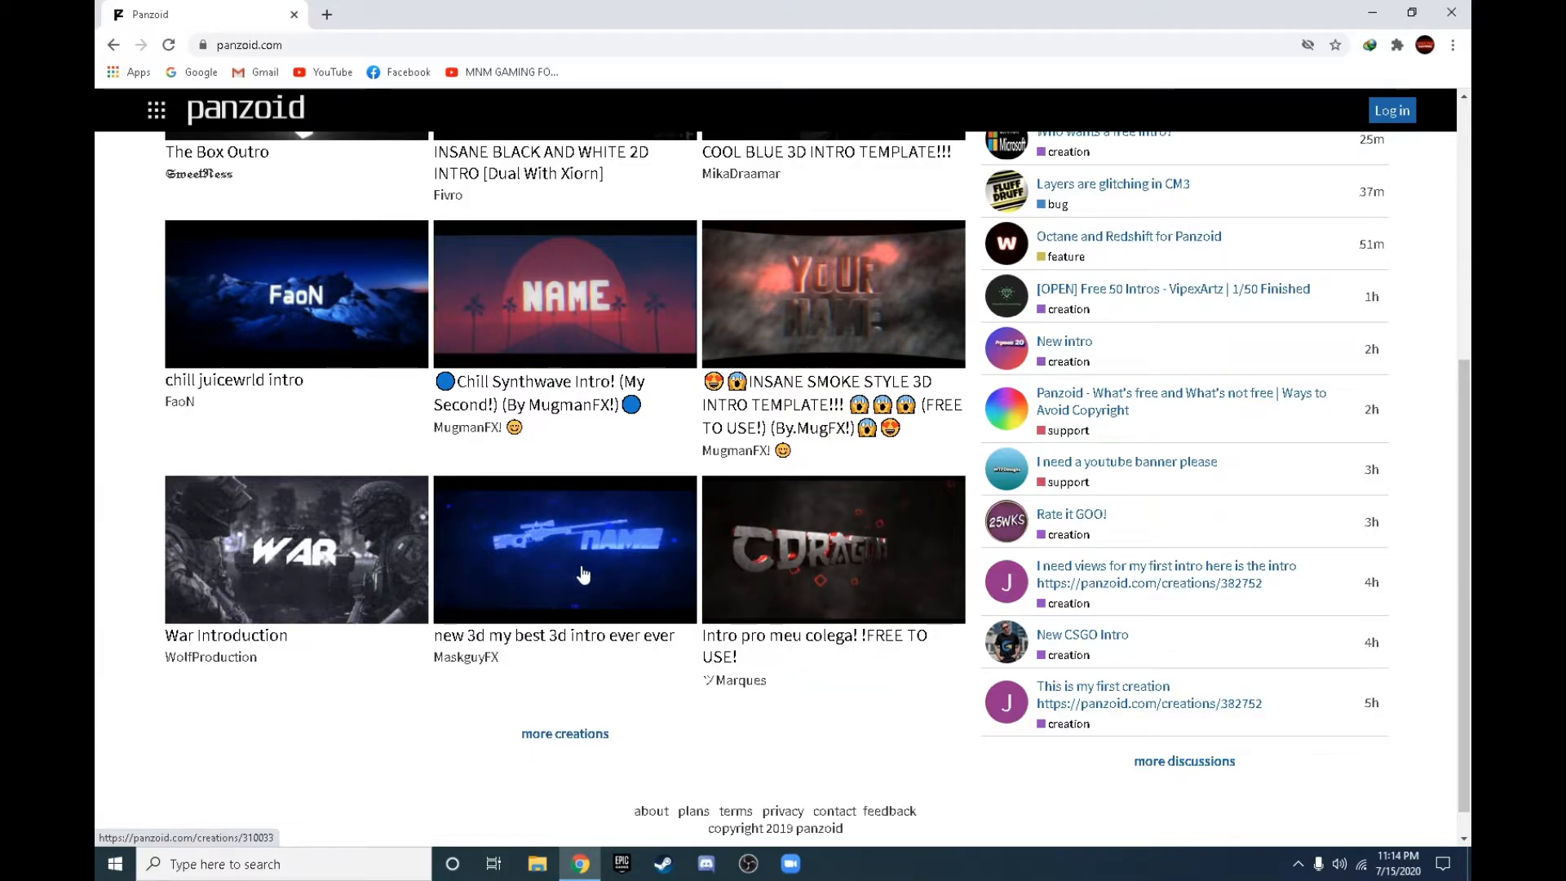
{"action": "scroll", "coordinate": [583, 571], "scroll_direction": "up", "scroll_amount": 5}
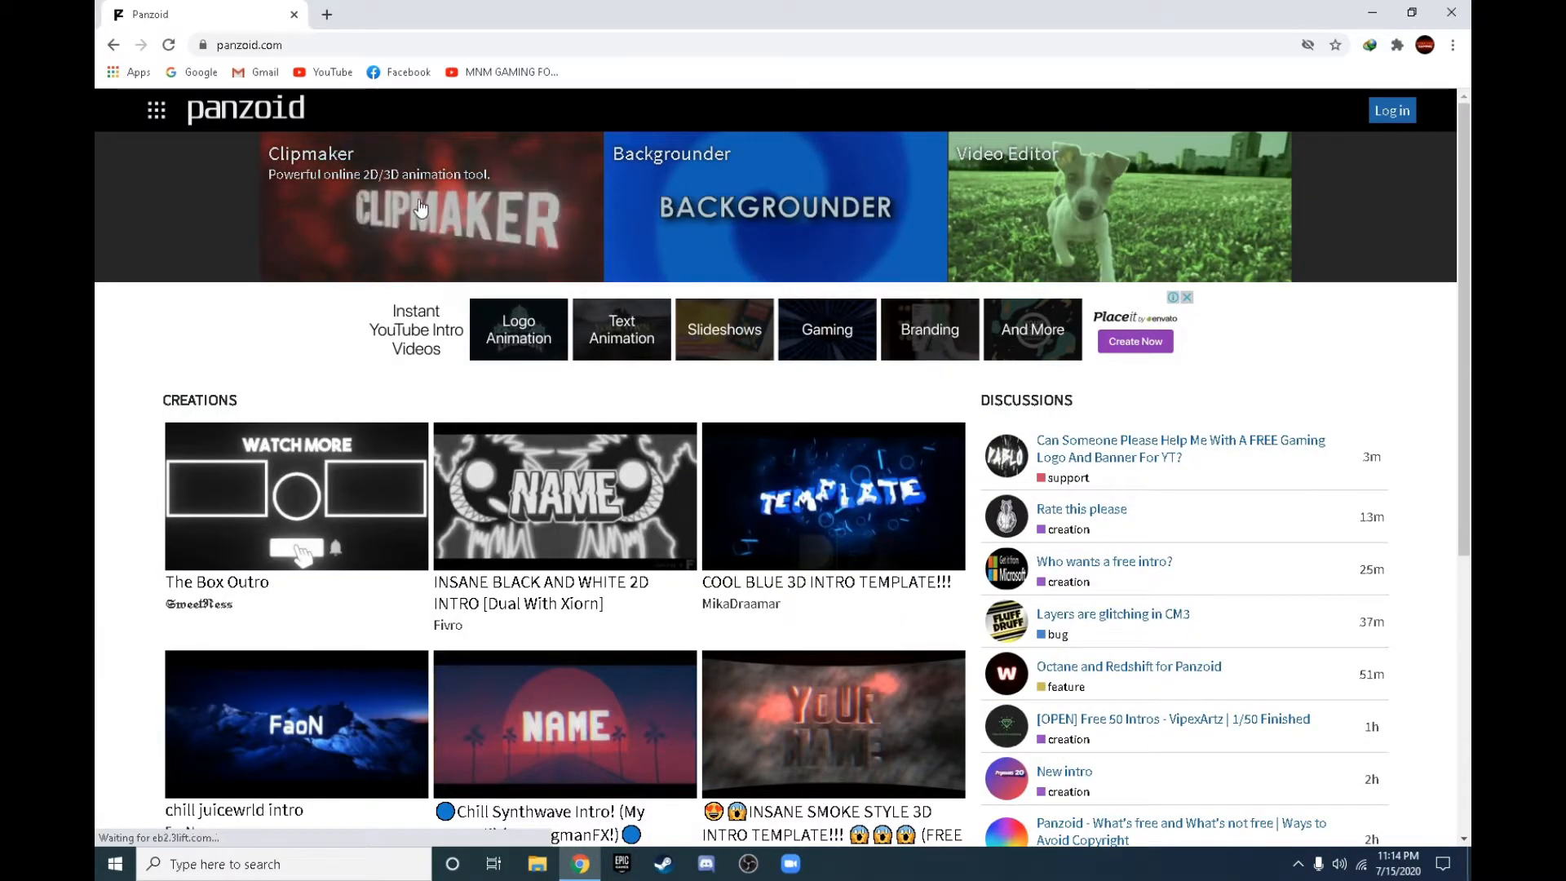
{"action": "left_click", "coordinate": [420, 209]}
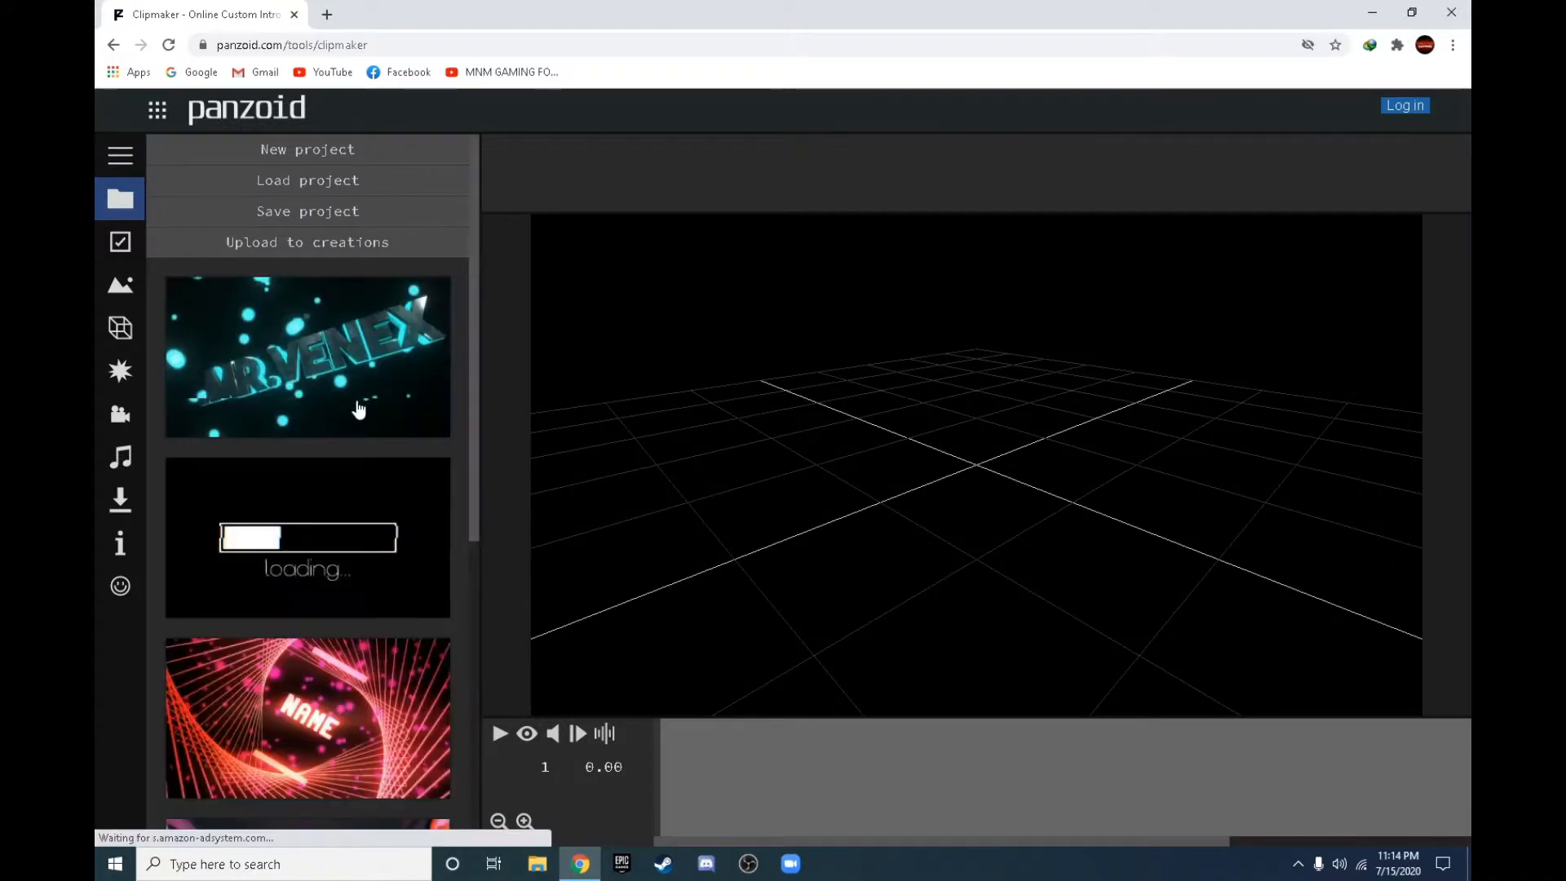
Step: Load the MR.VENEX 3D text template and play its full-quality preview
{"action": "left_click", "coordinate": [317, 371]}
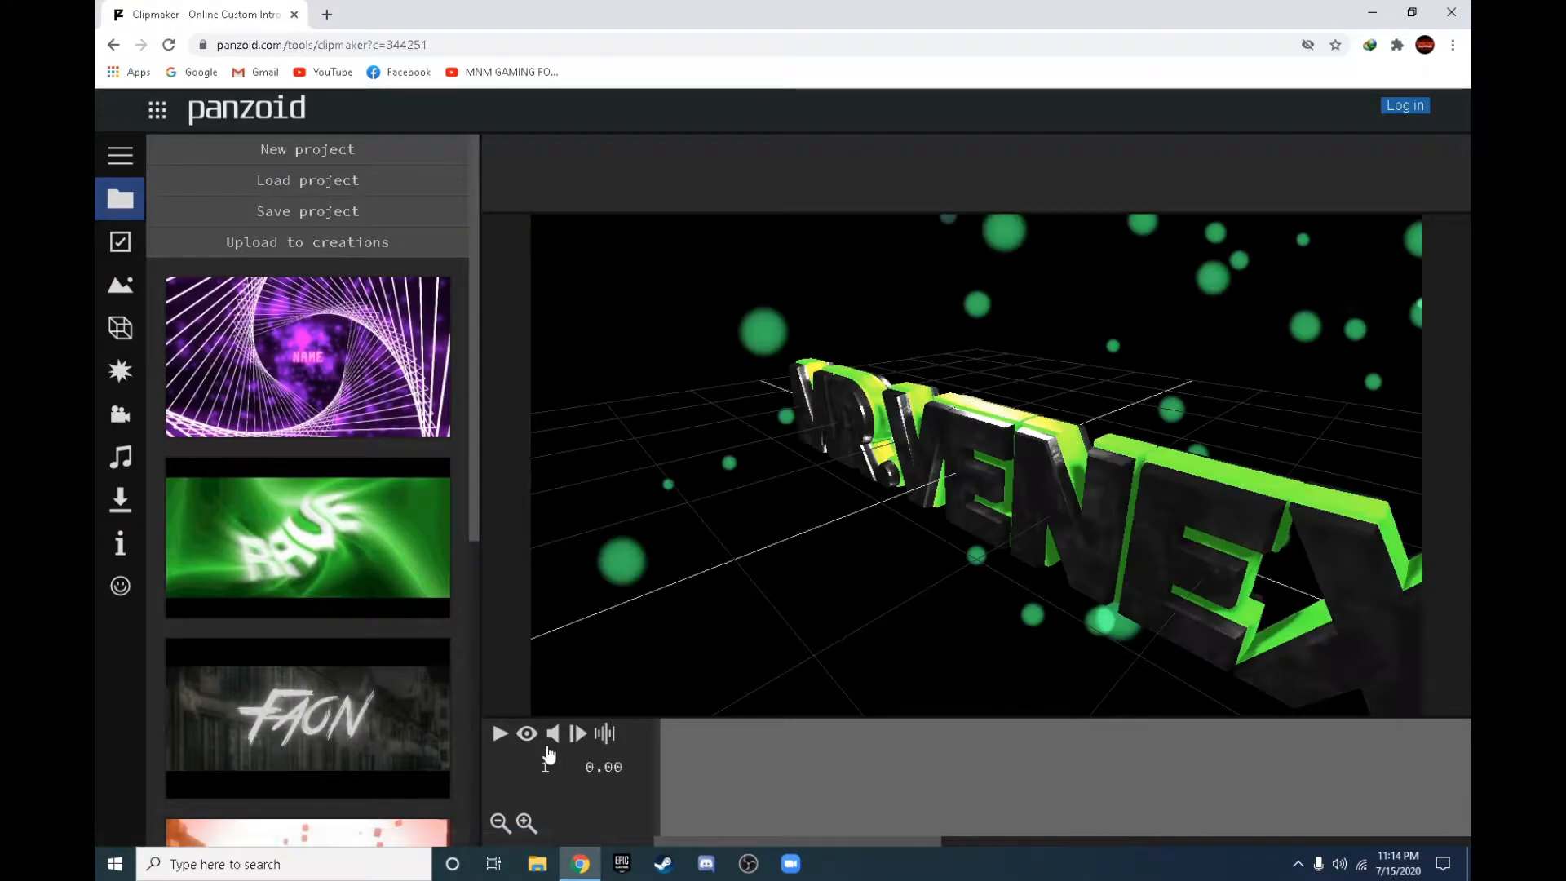
{"action": "left_click", "coordinate": [527, 734]}
{"action": "left_click", "coordinate": [500, 734]}
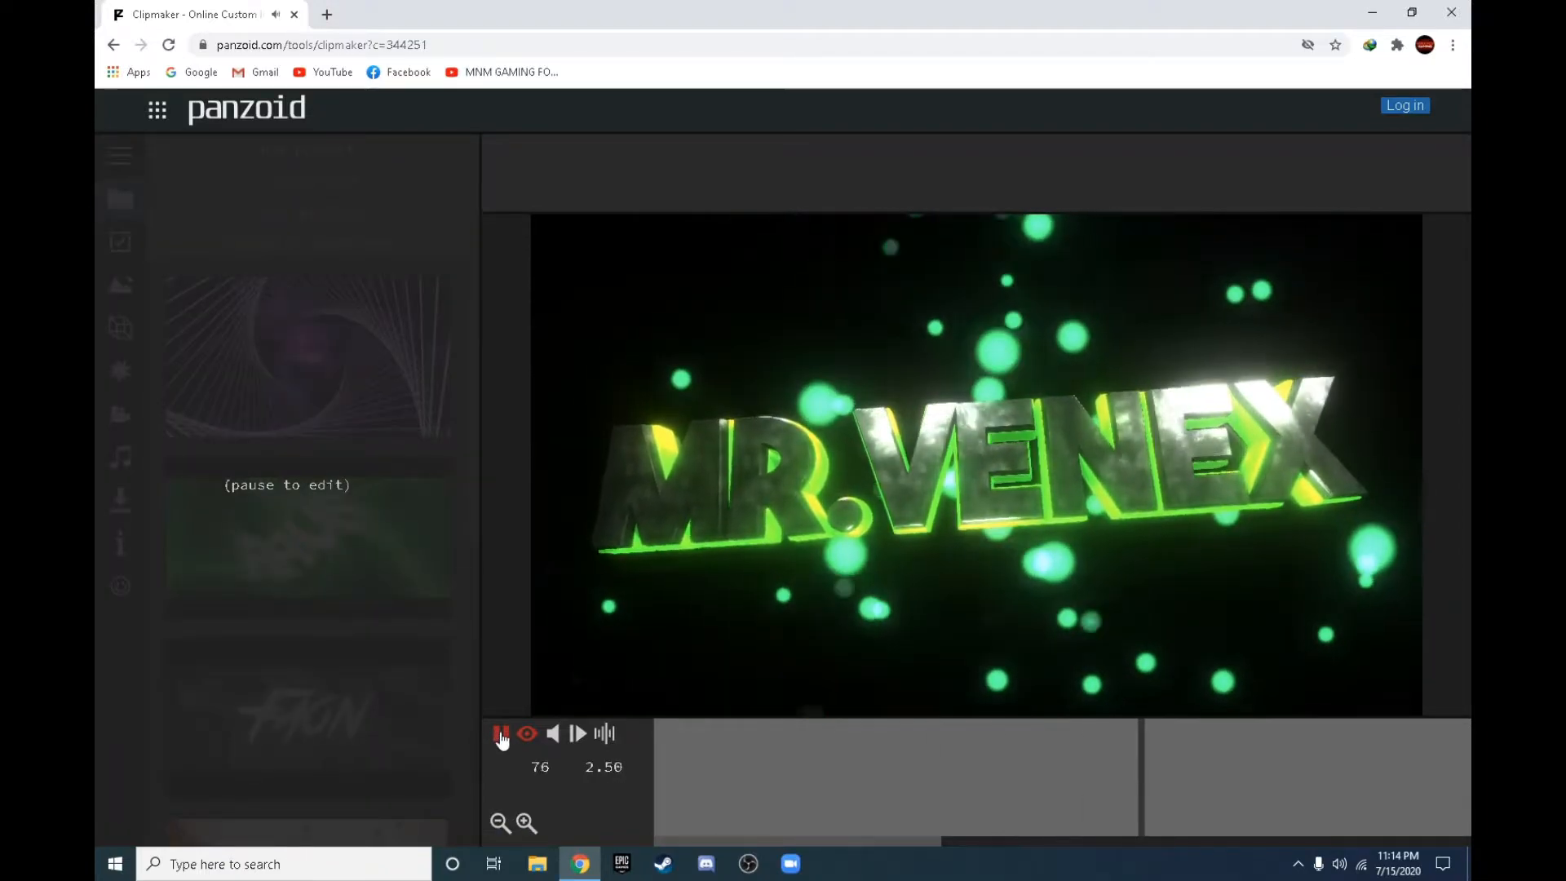
{"action": "left_click", "coordinate": [500, 734]}
Step: Load the purple spiral NAME template and play its full-quality preview
{"action": "left_click", "coordinate": [320, 400]}
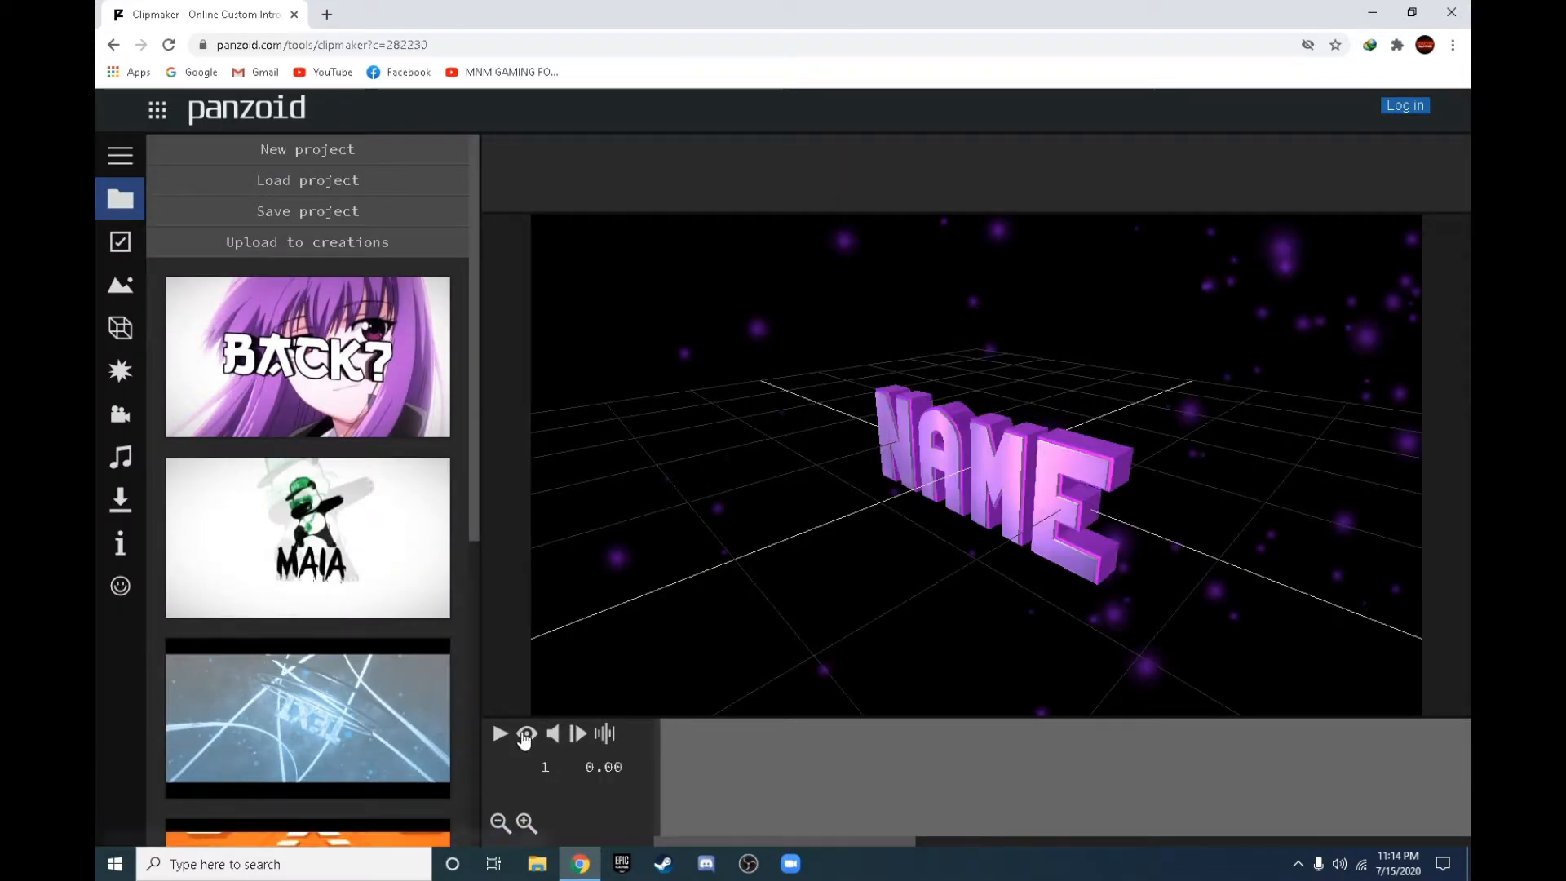
{"action": "left_click", "coordinate": [526, 736]}
{"action": "left_click", "coordinate": [500, 734]}
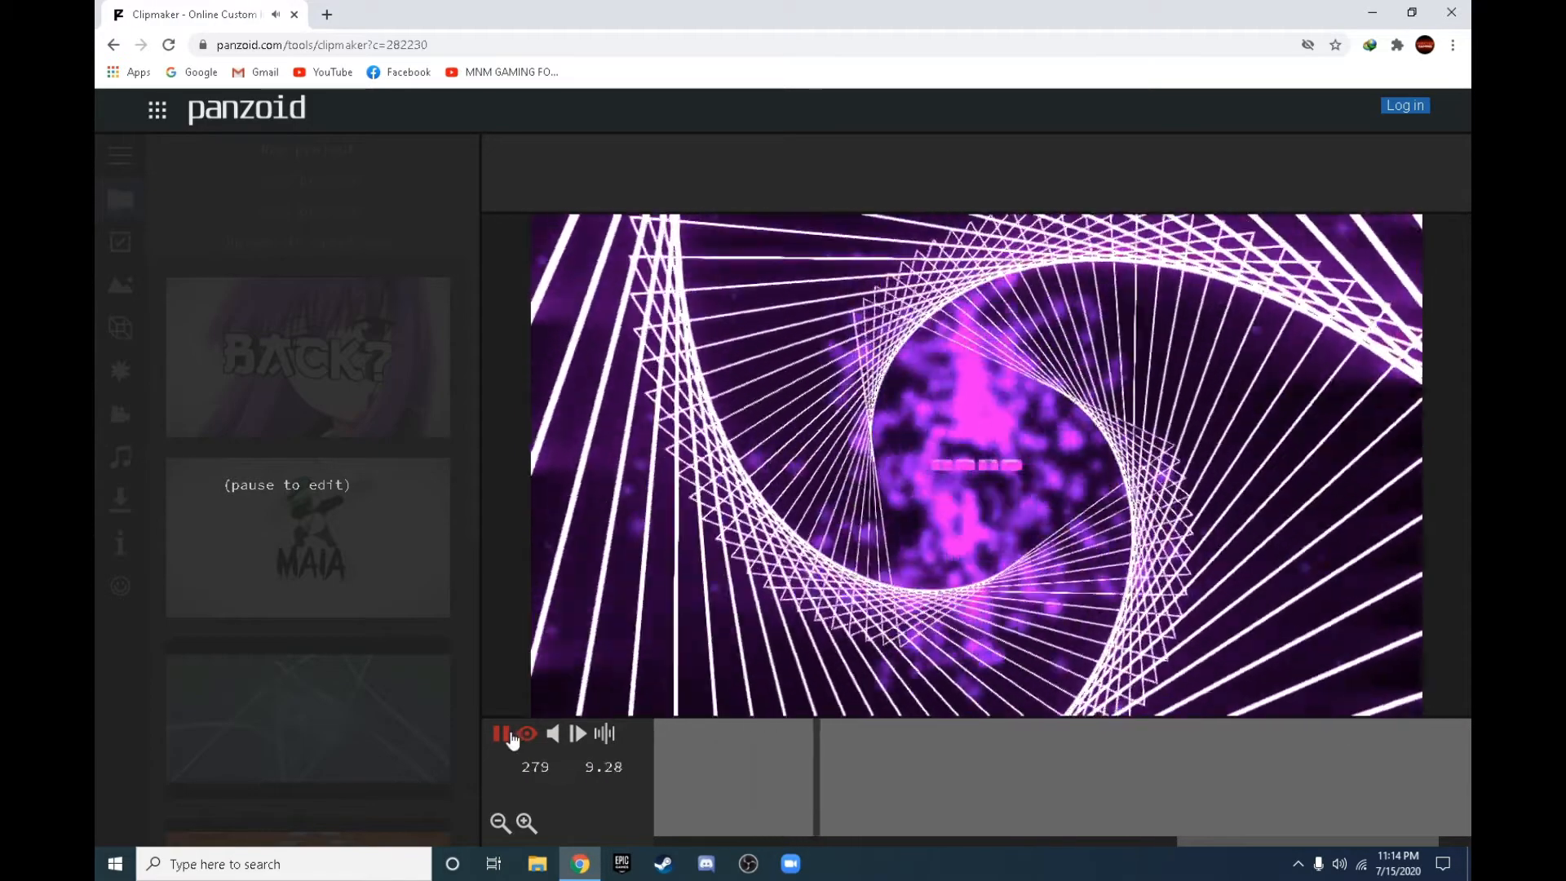
{"action": "left_click", "coordinate": [512, 739]}
Step: Load the anime-style intro template and play it in the preview
{"action": "left_click", "coordinate": [347, 539]}
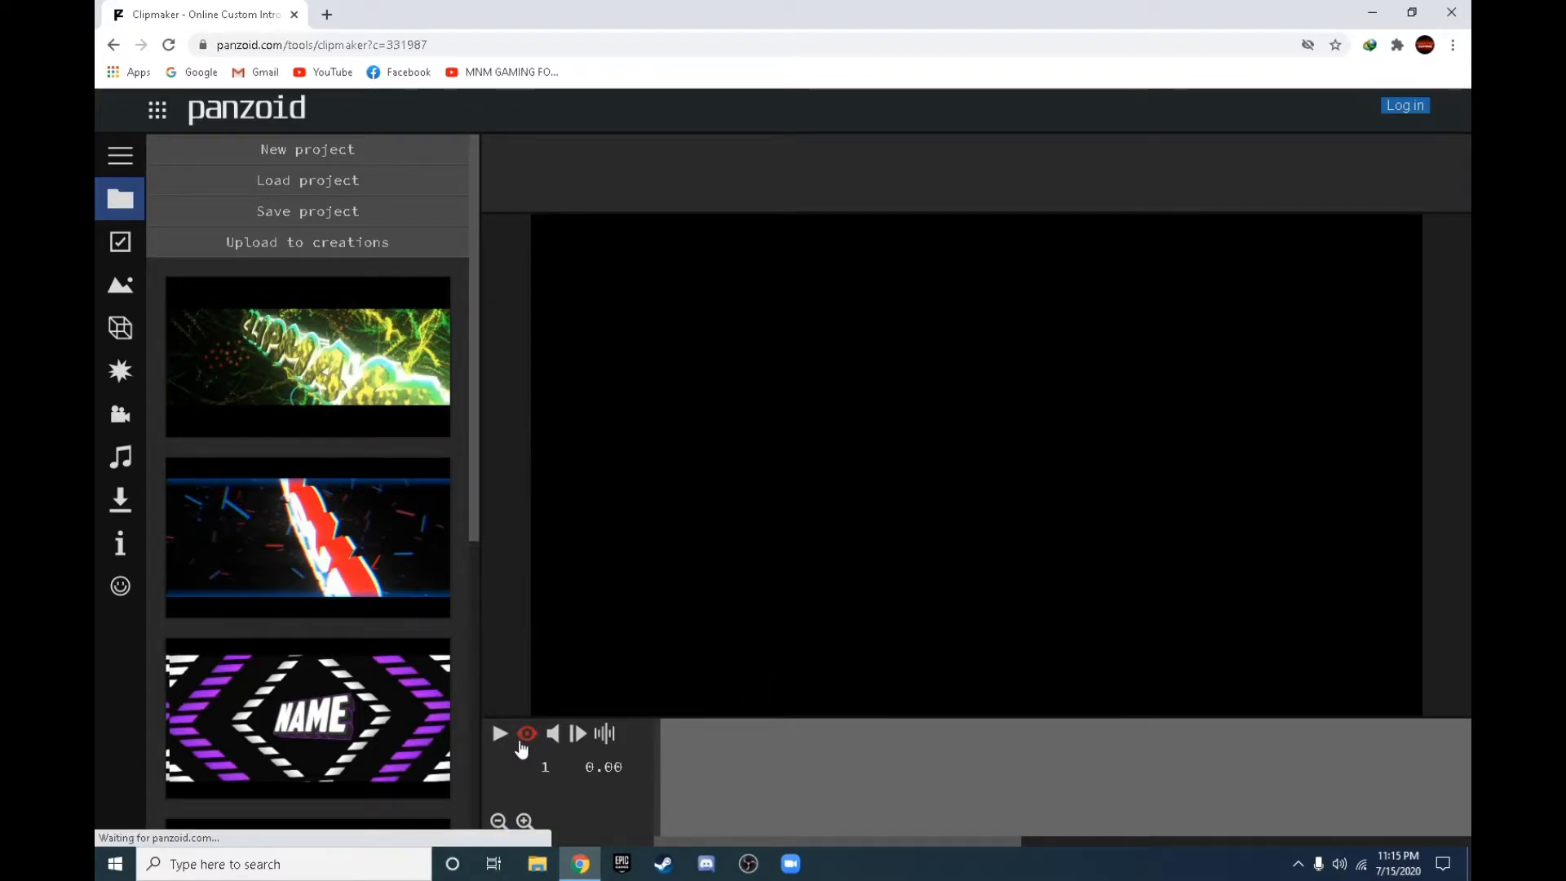
{"action": "left_click", "coordinate": [500, 733]}
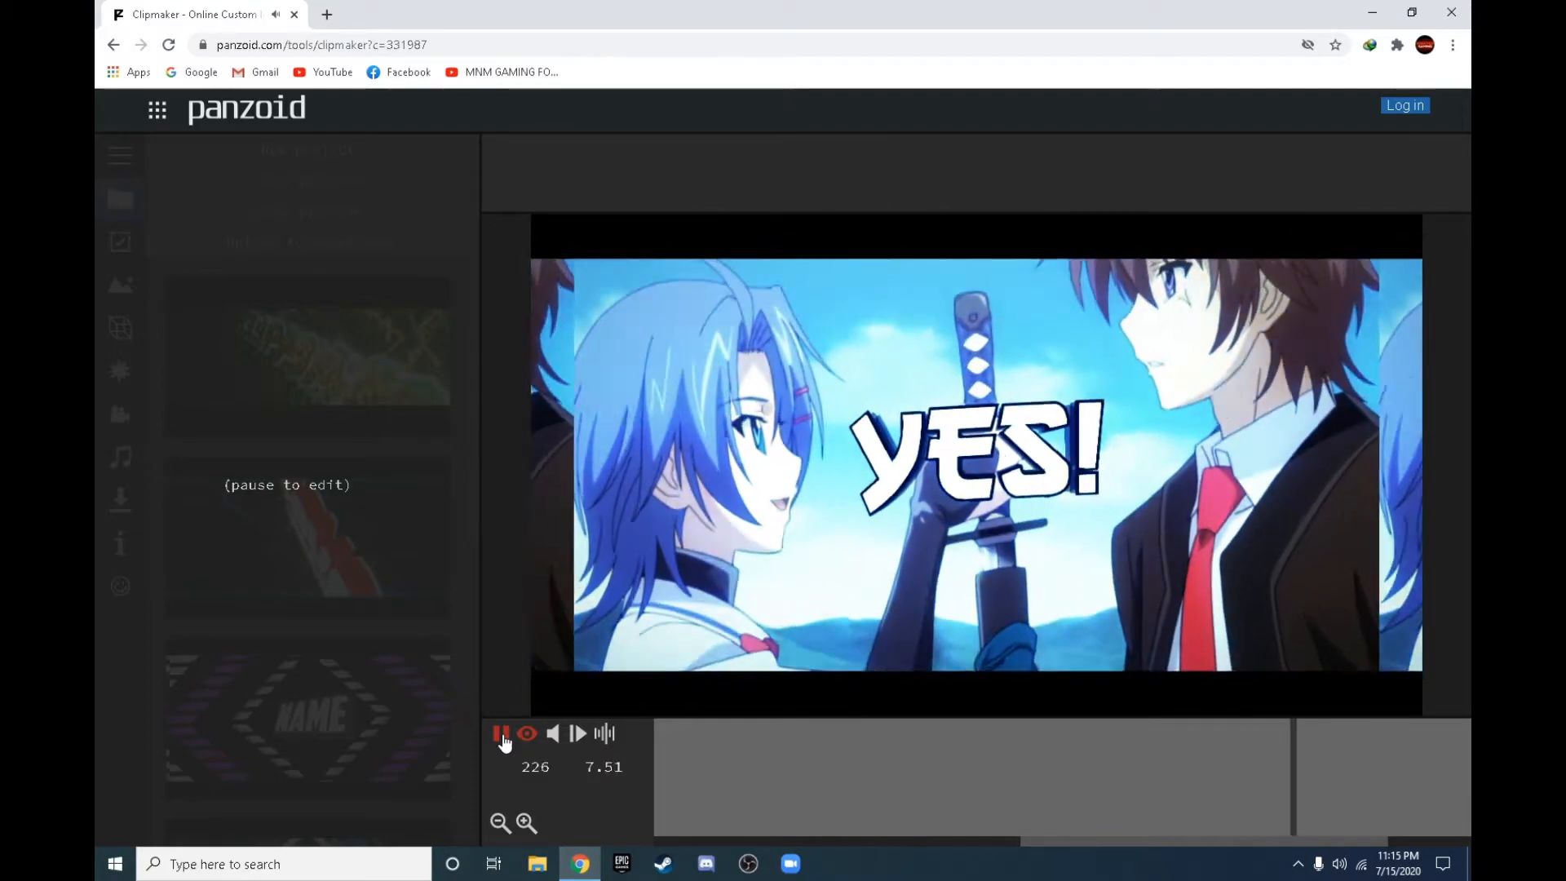
{"action": "left_click", "coordinate": [501, 734]}
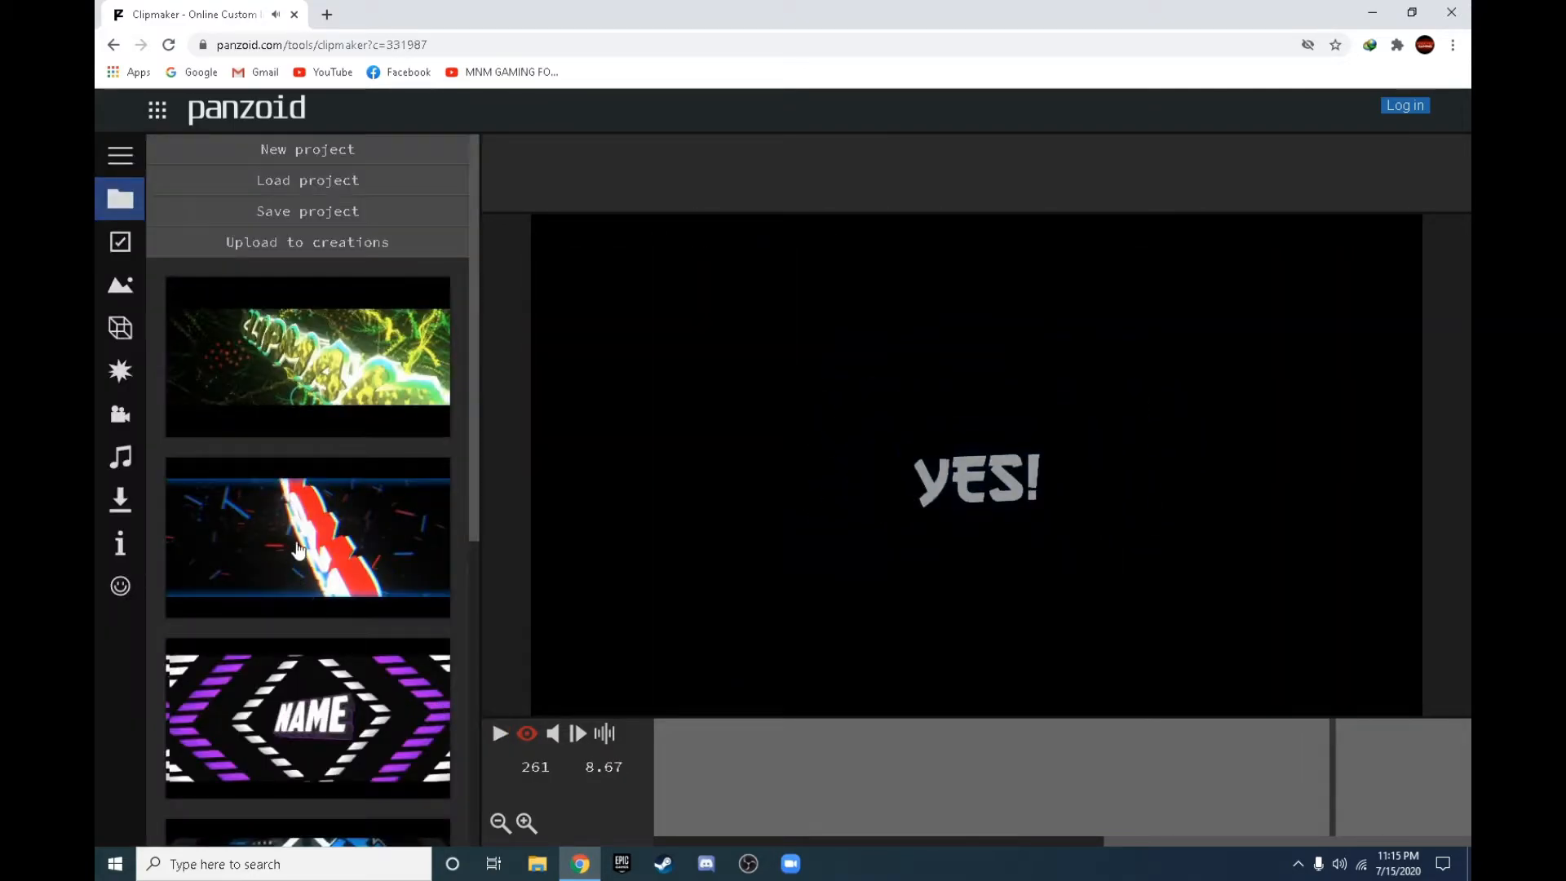
Step: Load the green-screen intro template from the template gallery and play it in the preview
{"action": "scroll", "coordinate": [322, 596], "scroll_direction": "down", "scroll_amount": 1}
{"action": "left_click", "coordinate": [319, 612]}
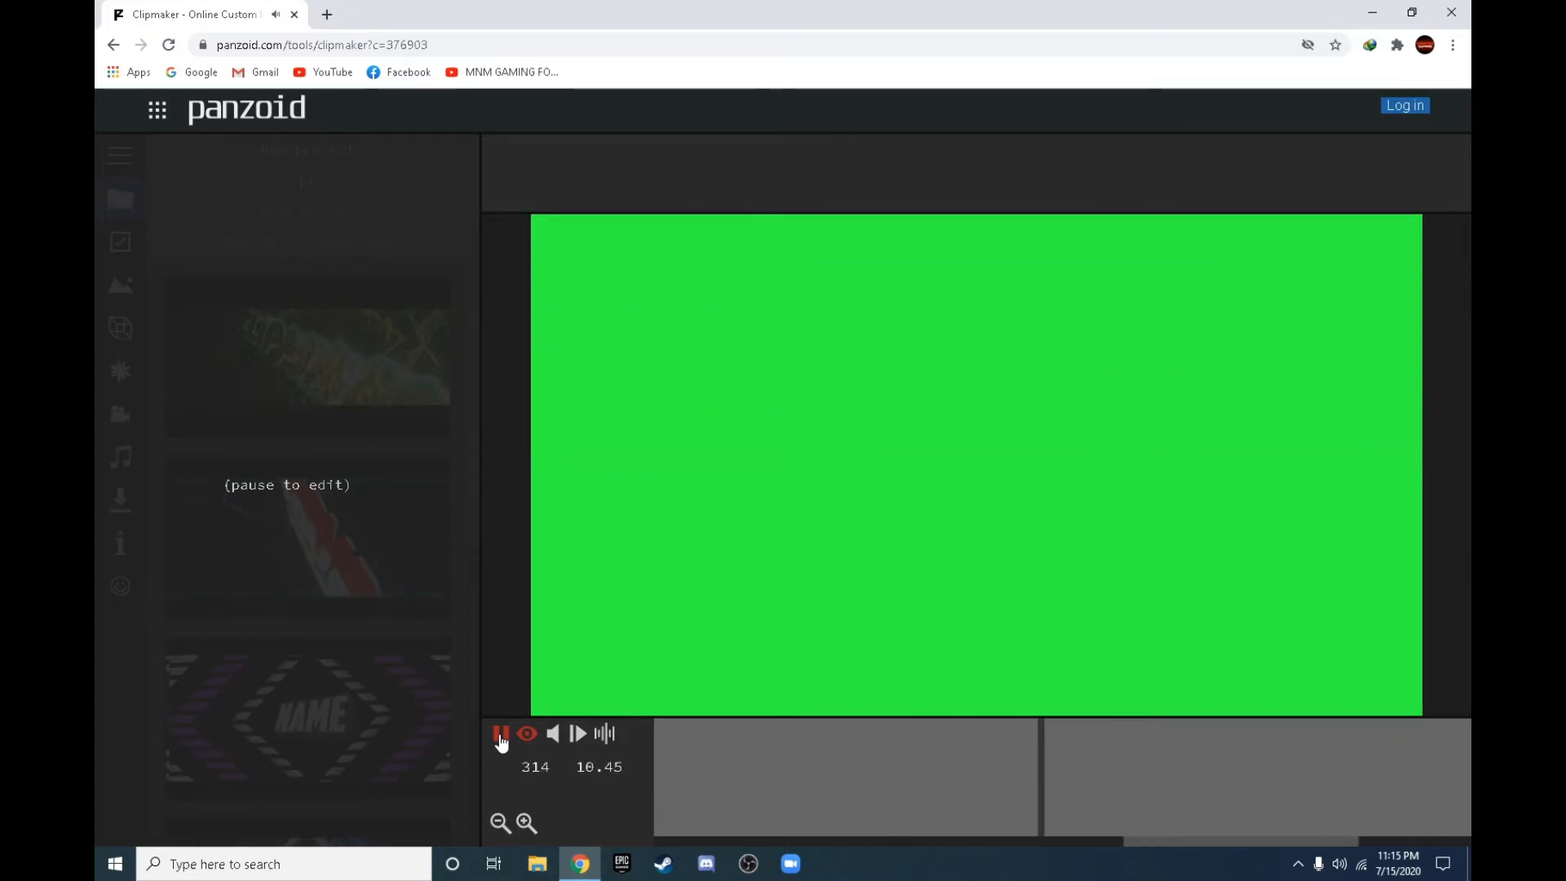
{"action": "left_click", "coordinate": [500, 736]}
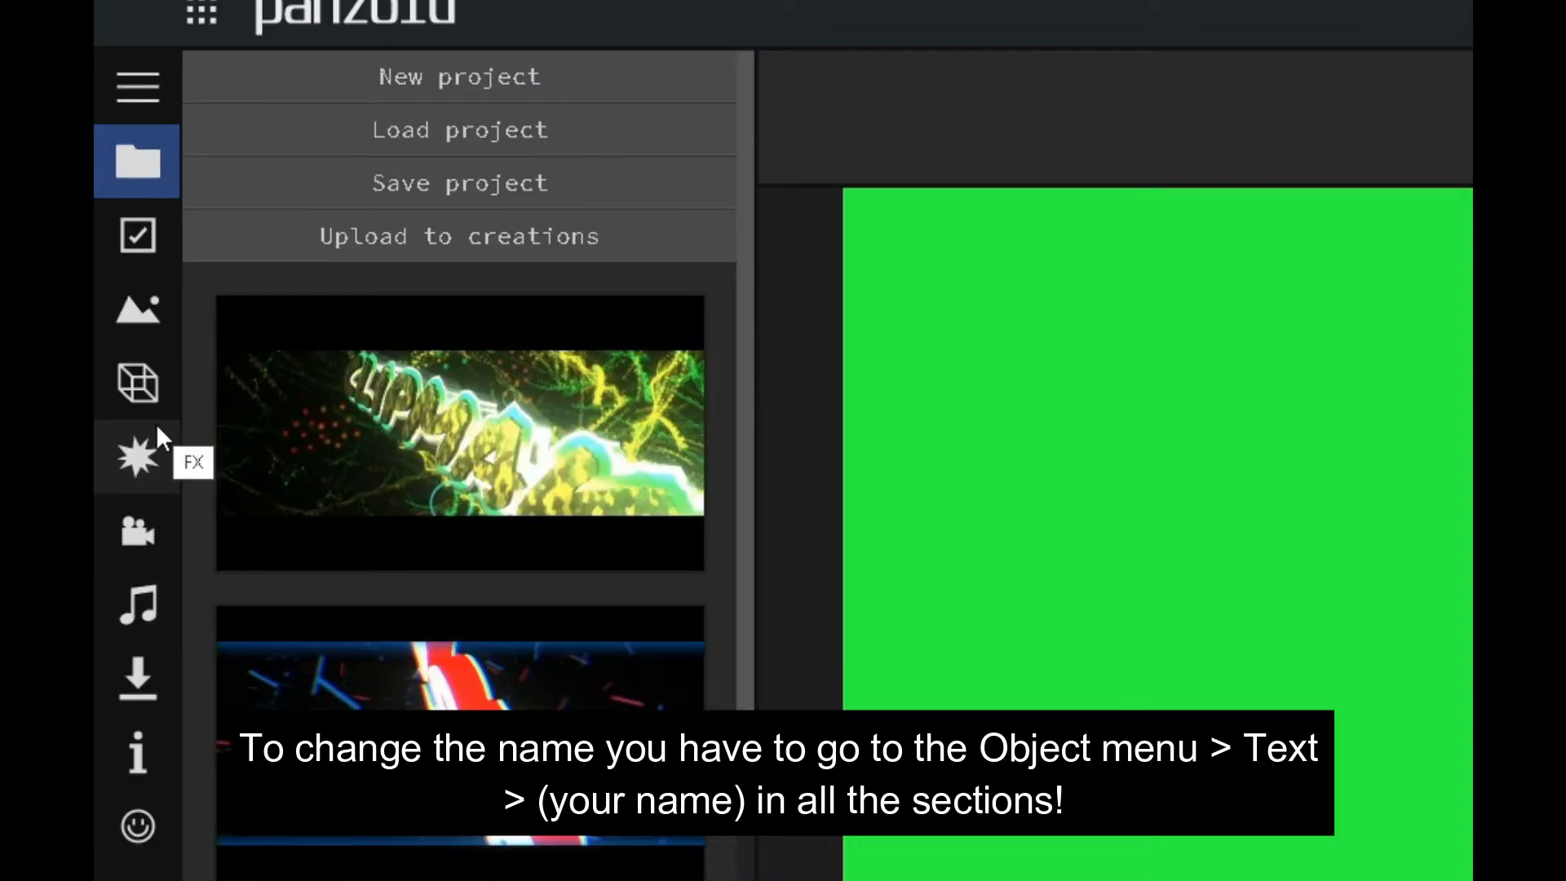
Step: Change the first NAME text object in the AMAZING TEXT WOAH group to "FOREVER GAMING"
{"action": "left_click", "coordinate": [144, 321]}
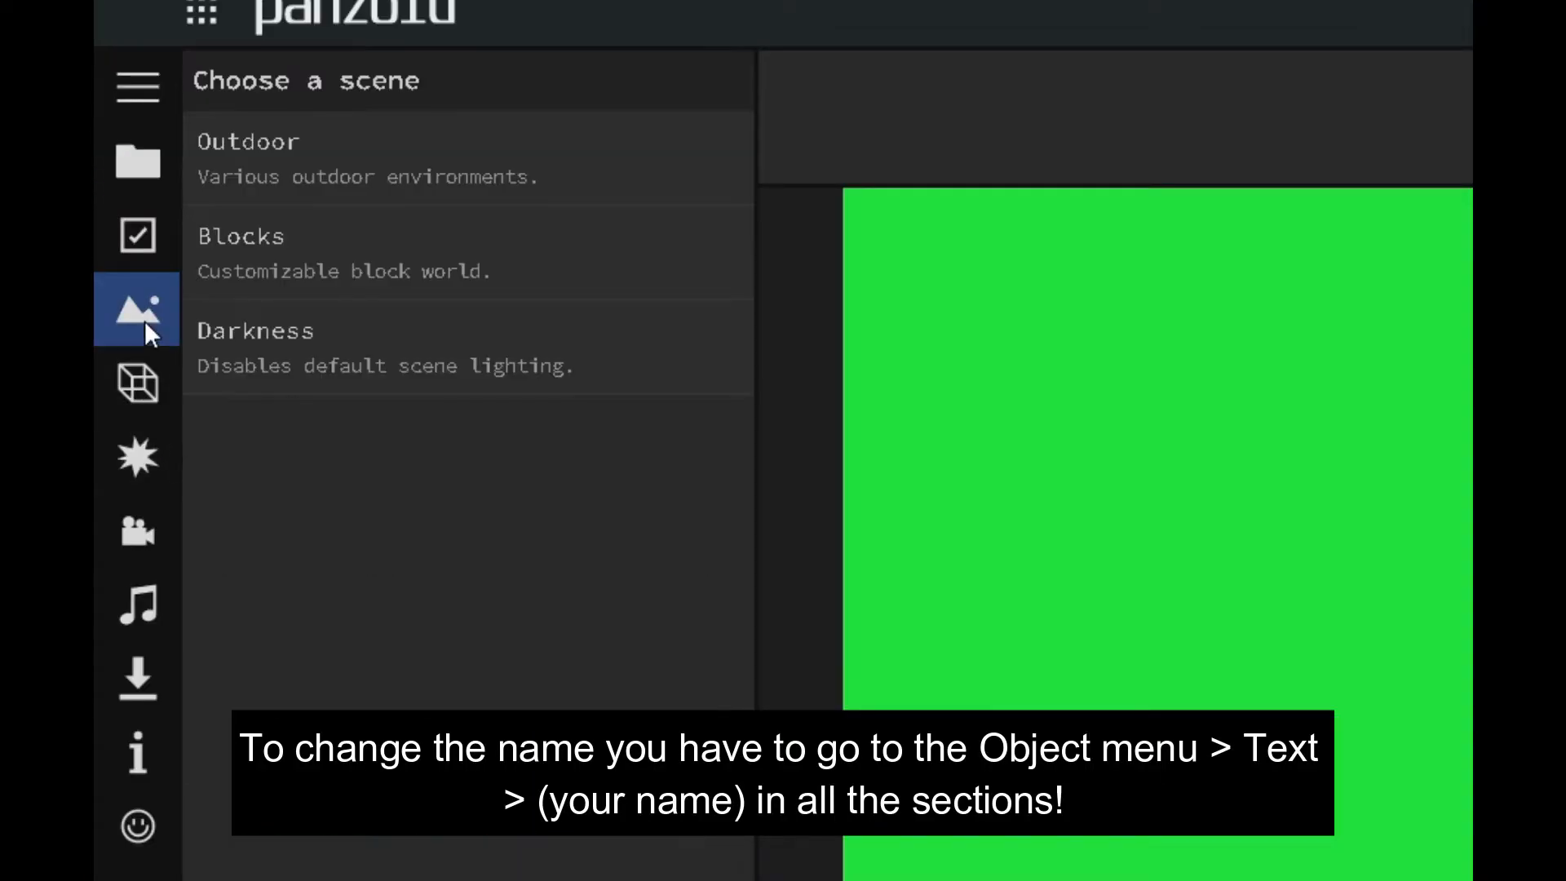
{"action": "left_click", "coordinate": [150, 399]}
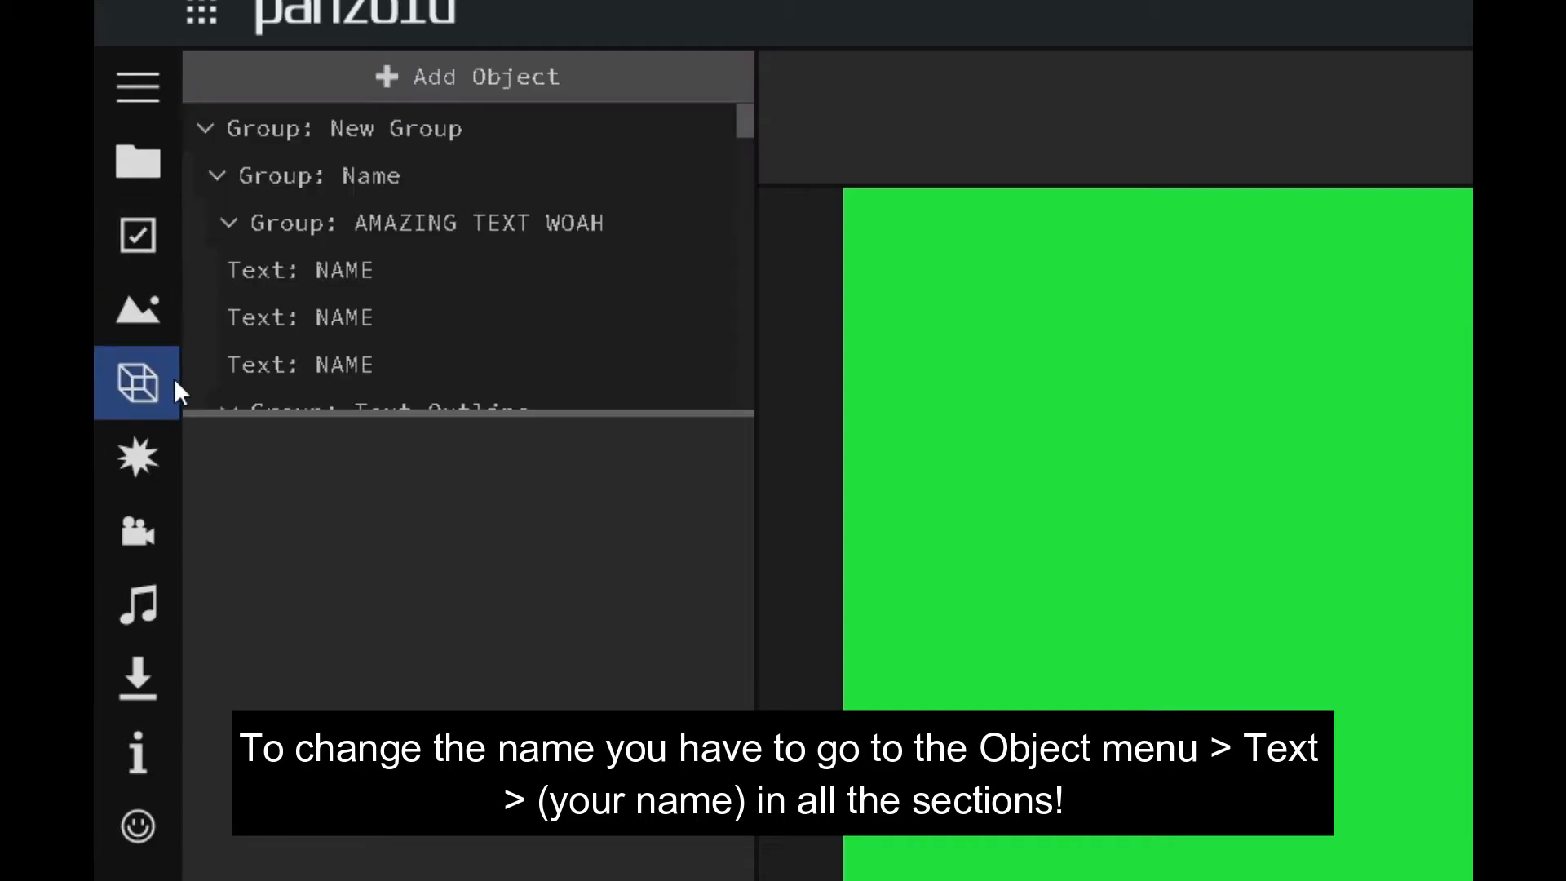
{"action": "left_click", "coordinate": [341, 267]}
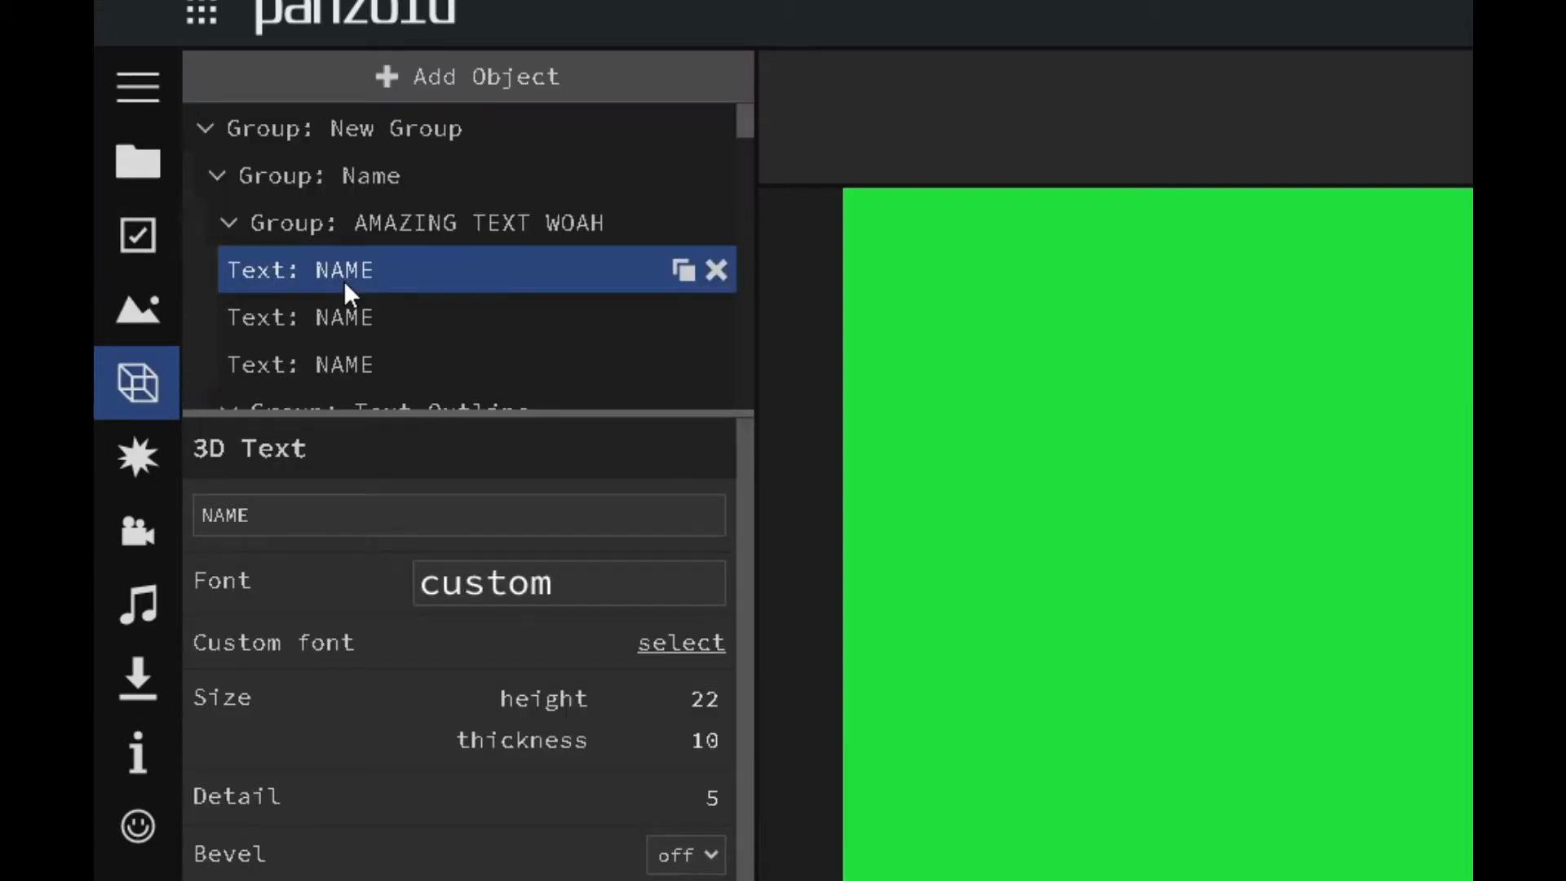
{"action": "double_click", "coordinate": [404, 527]}
{"action": "type", "text": "F"}
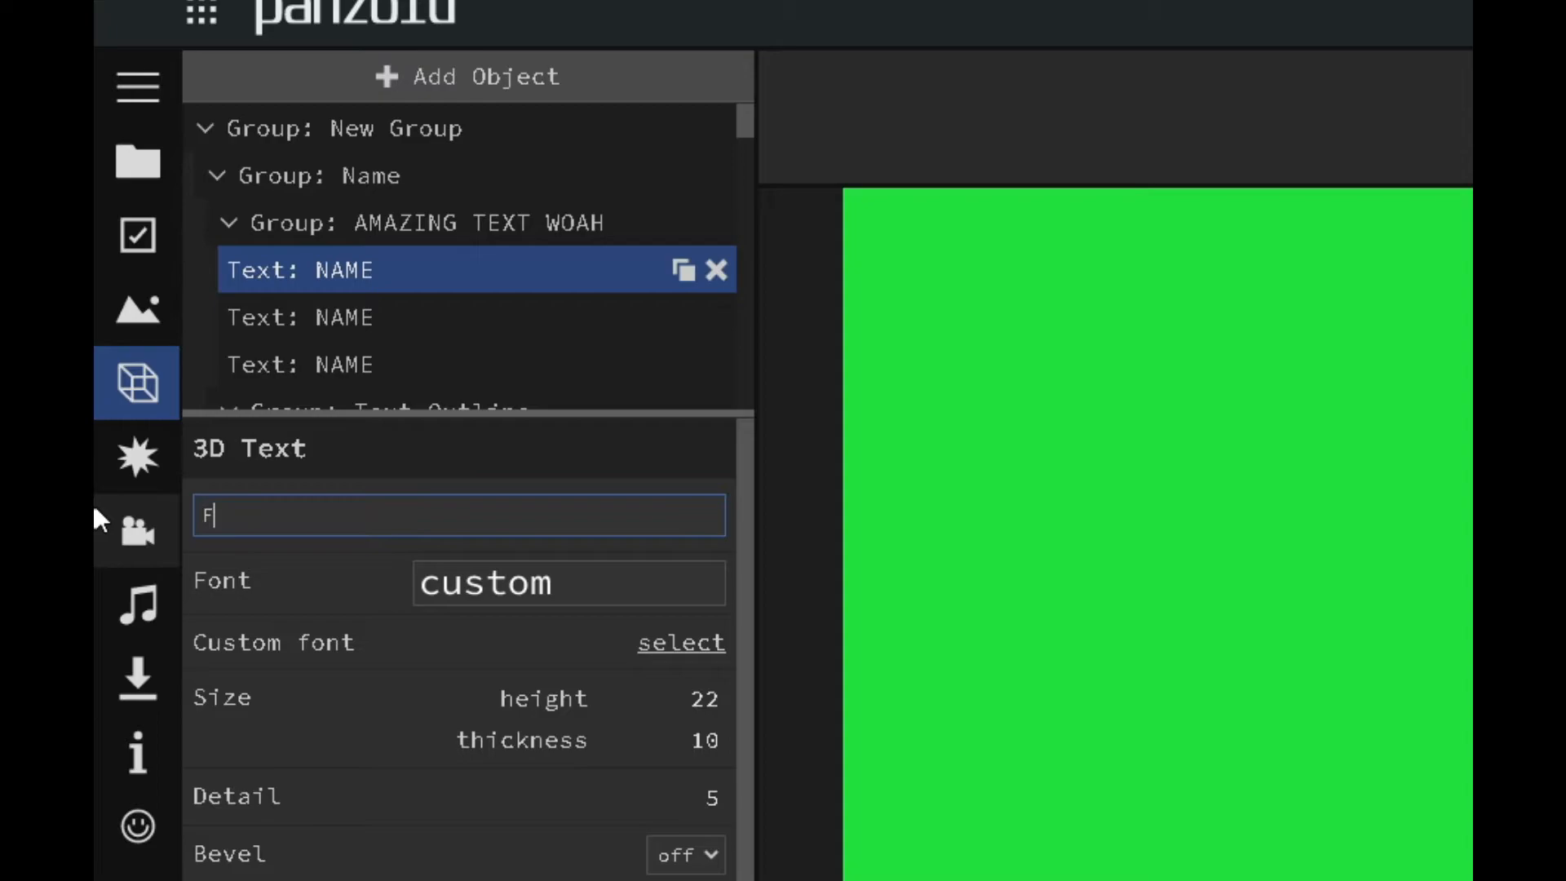
{"action": "type", "text": "OREVER GAMING"}
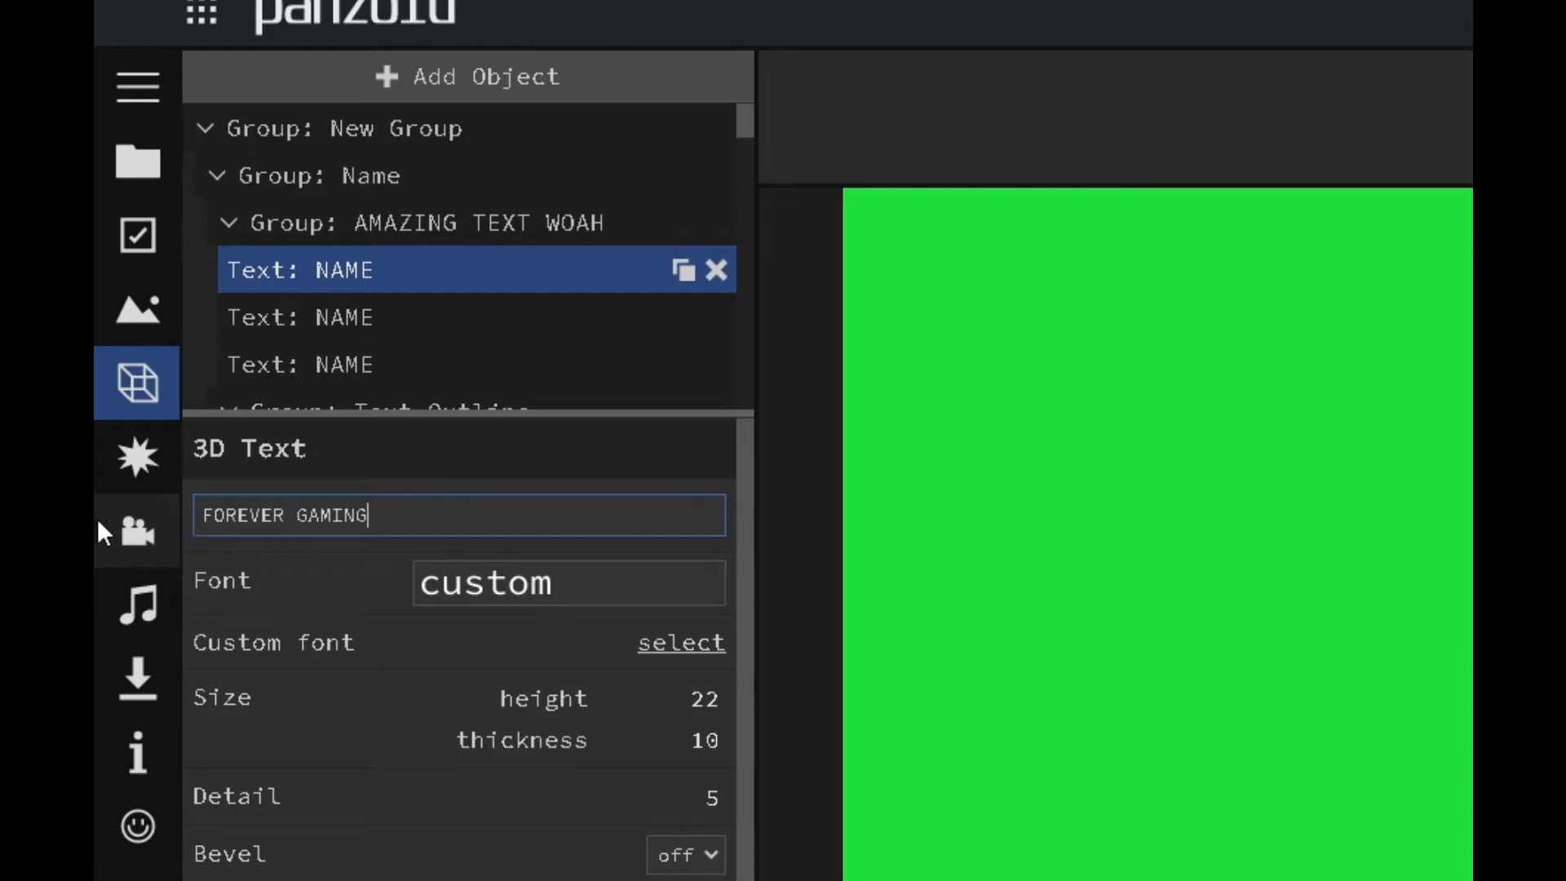
Step: Change the second text object in the AMAZING TEXT WOAH group to "FOREVER GAMING"
{"action": "left_click", "coordinate": [384, 318]}
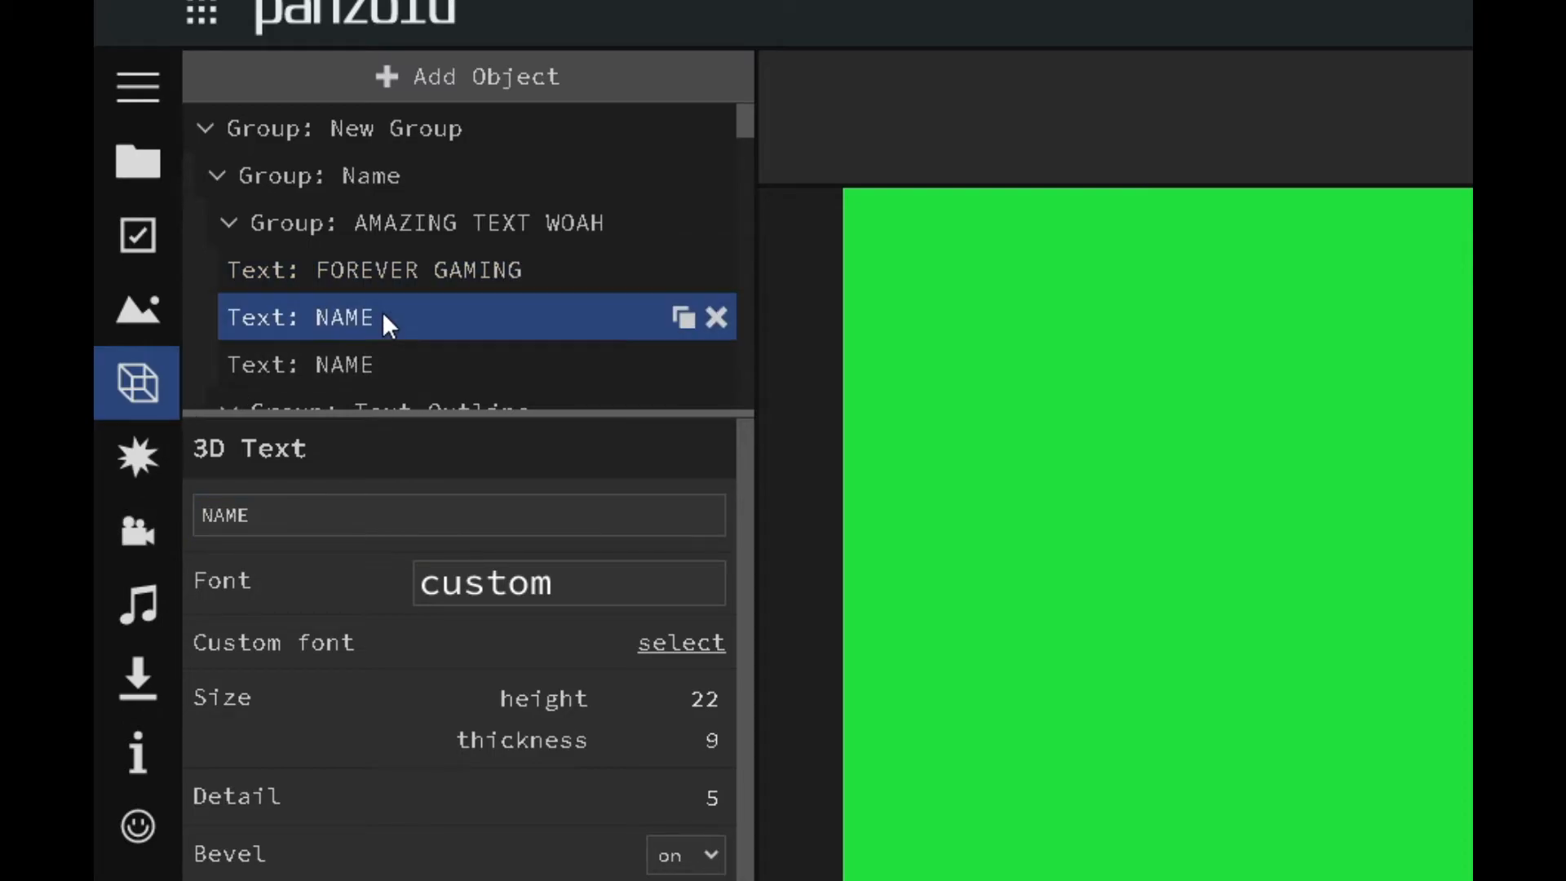
{"action": "double_click", "coordinate": [334, 522]}
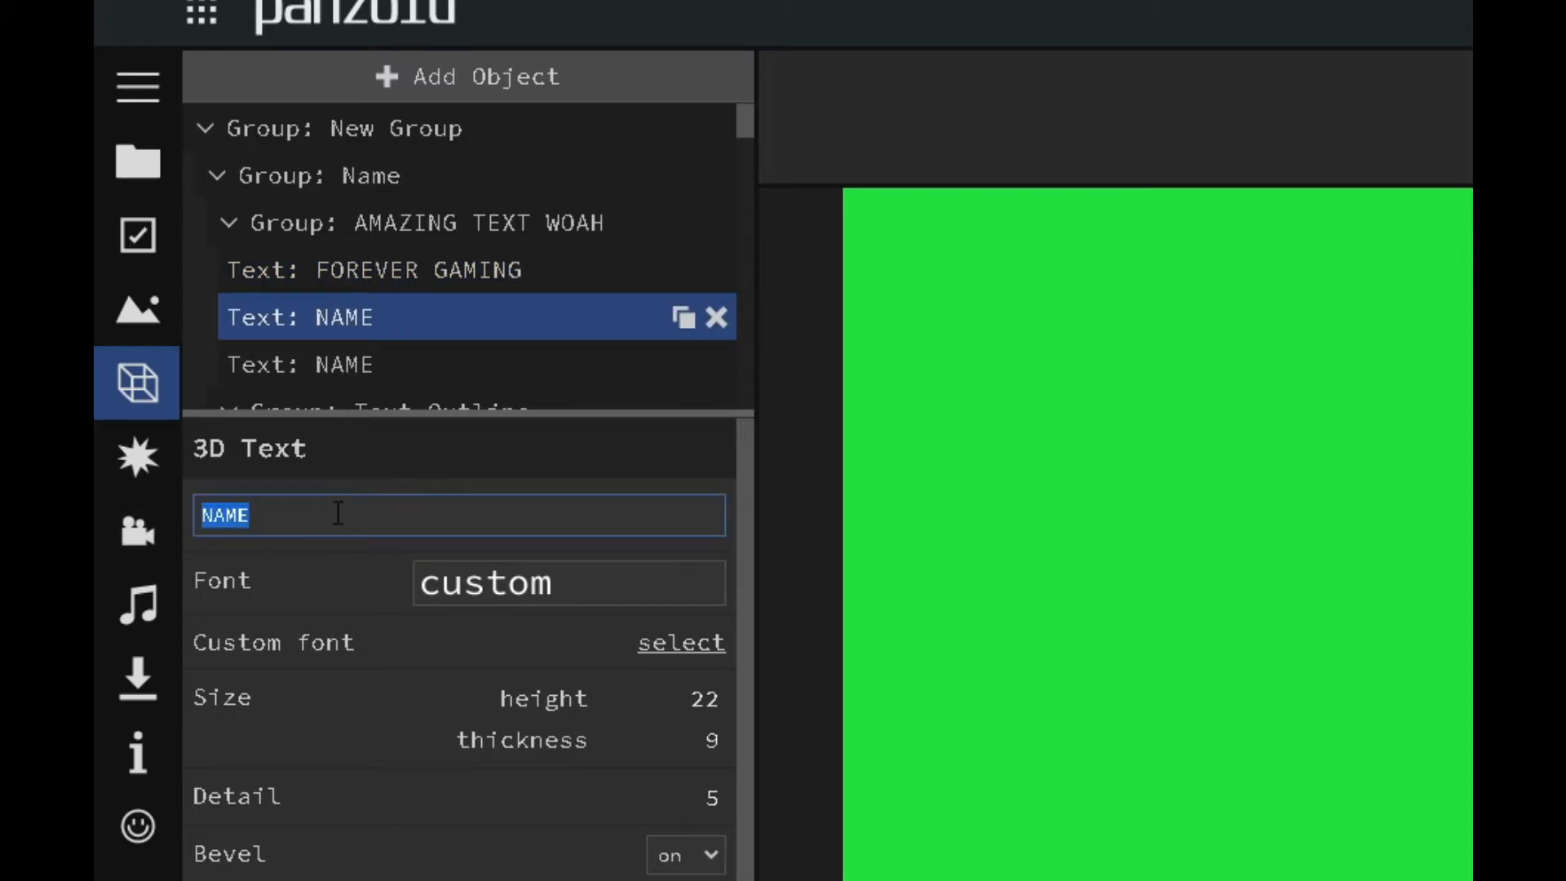
{"action": "type", "text": "FOREVER GAMING"}
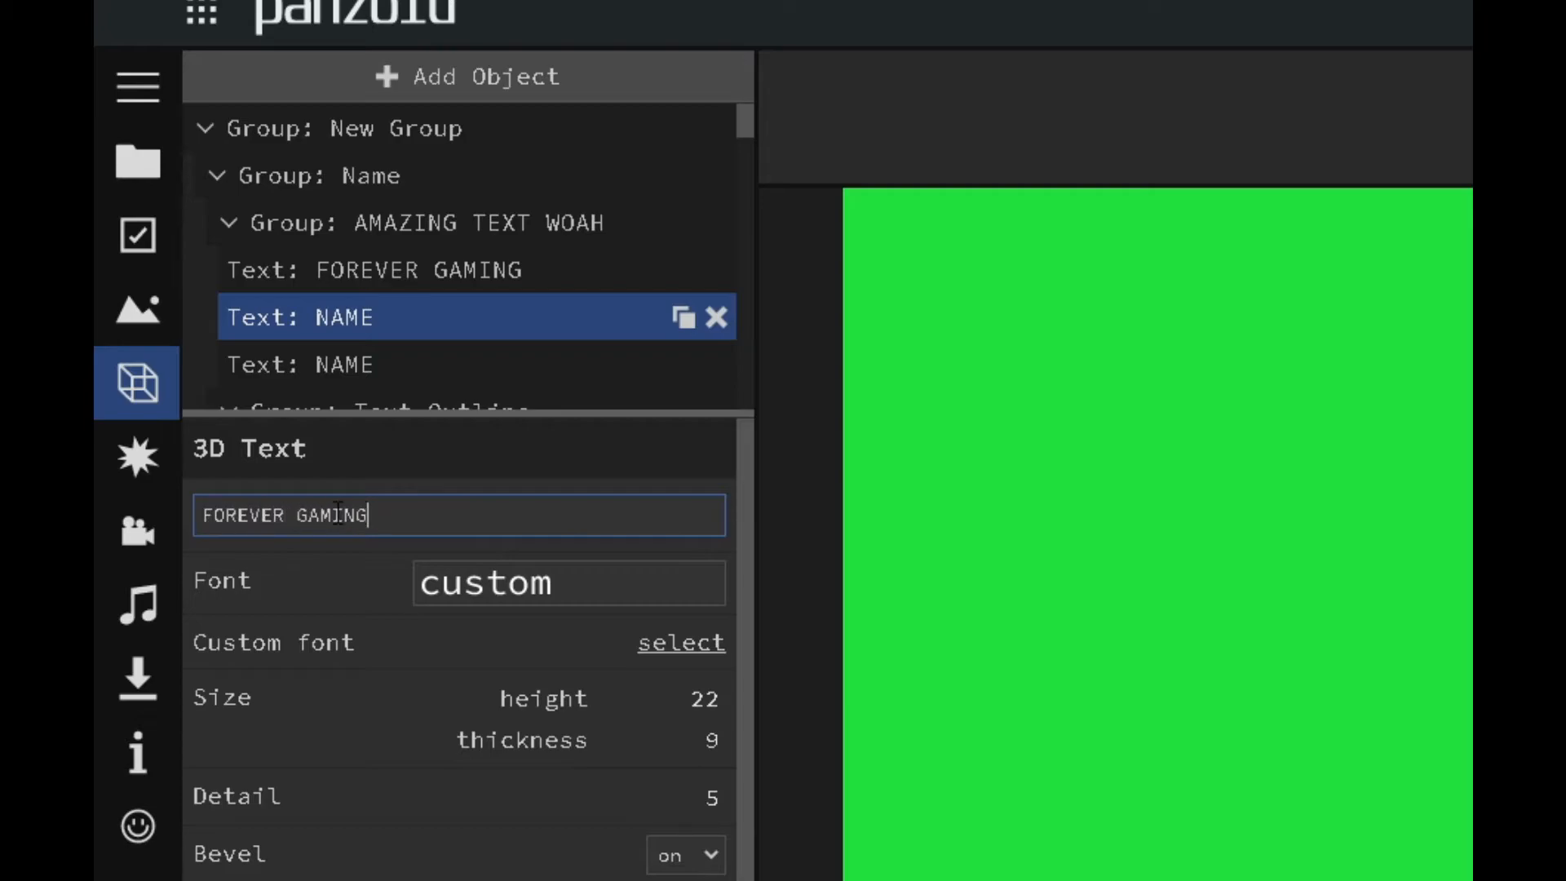
Step: Change the third text object in the AMAZING TEXT WOAH group to "FOREVER GAMEING"
{"action": "left_click", "coordinate": [382, 366]}
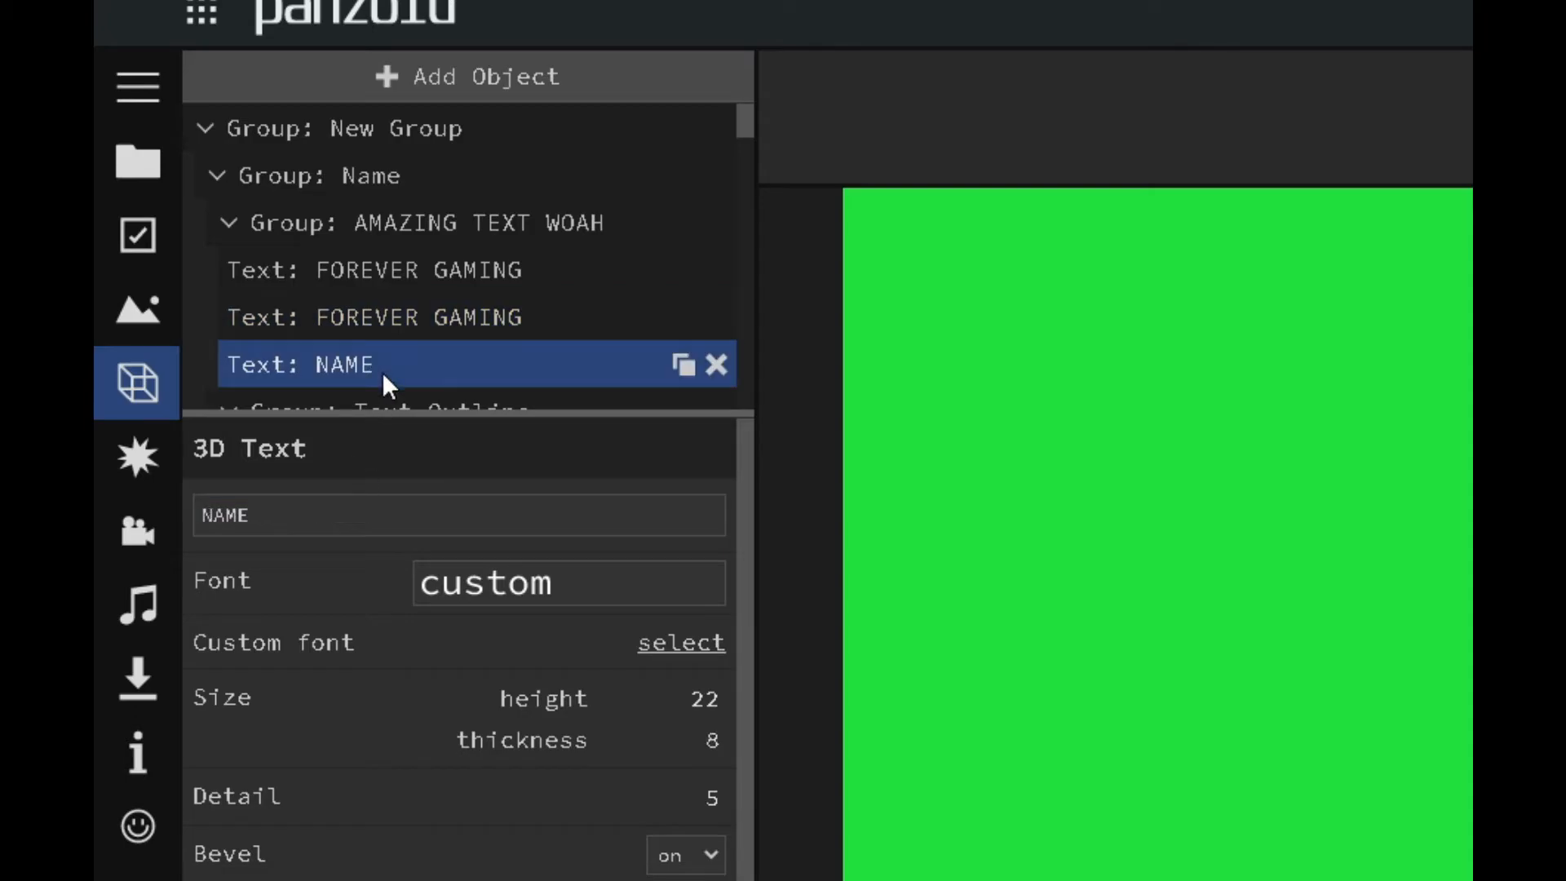
{"action": "double_click", "coordinate": [436, 514]}
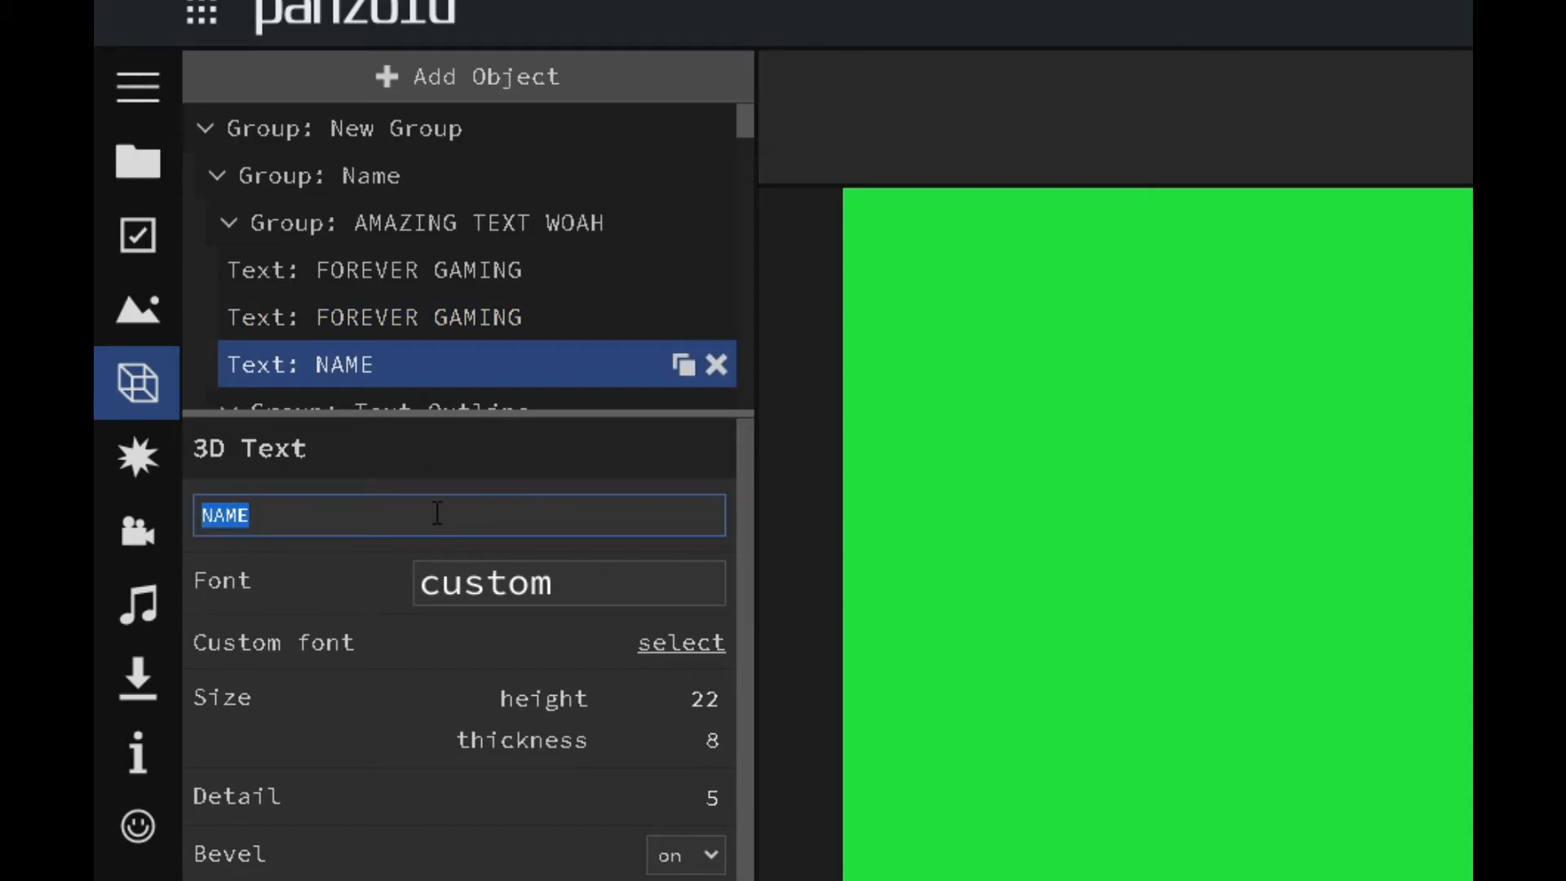
{"action": "type", "text": "FORVER"}
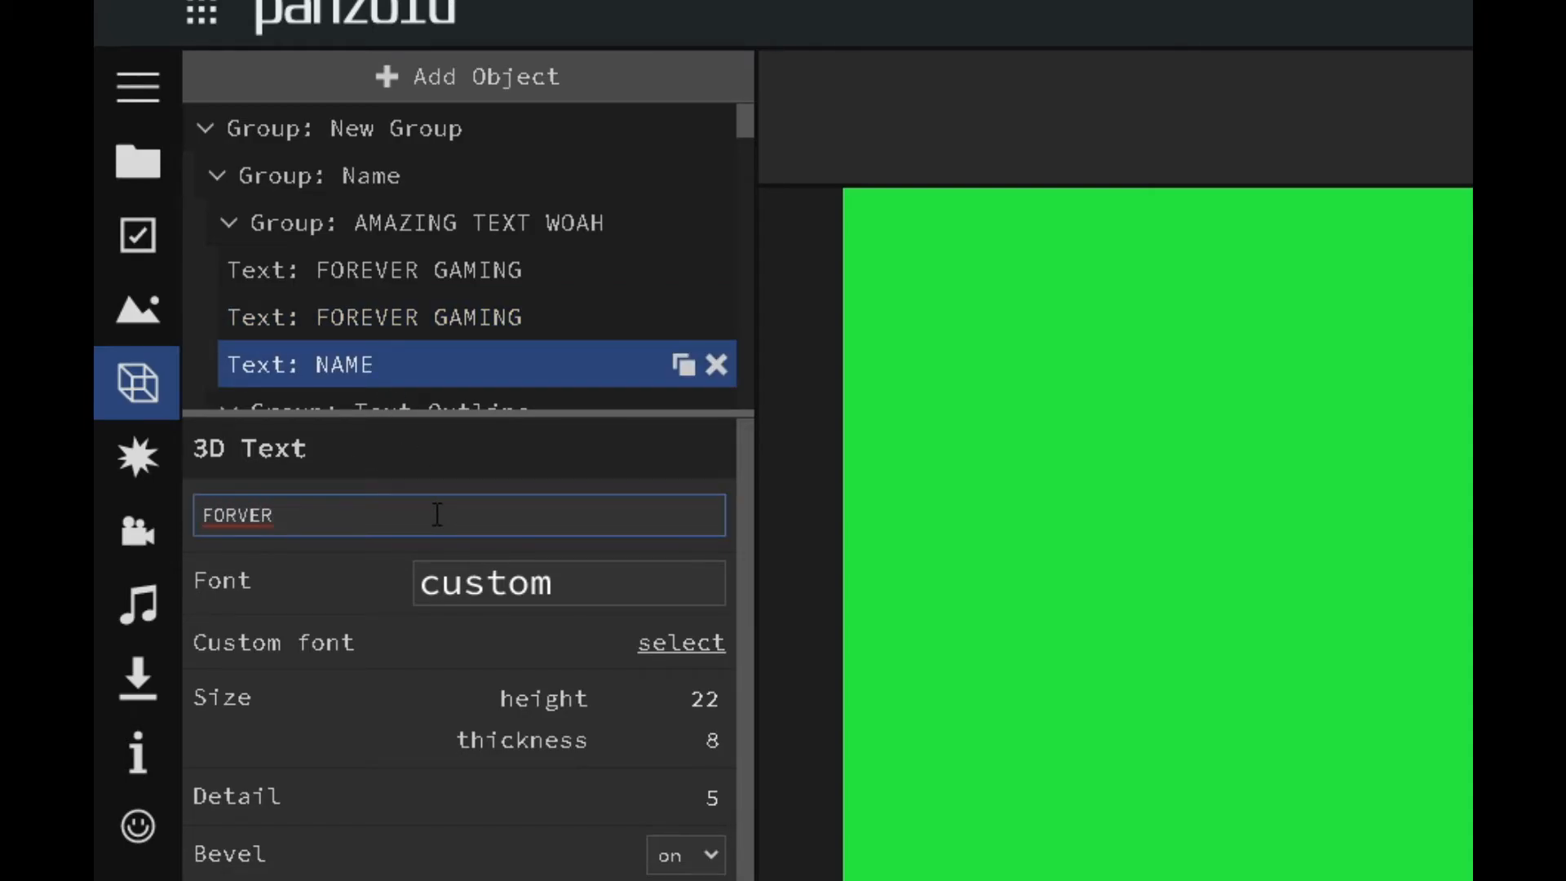
{"action": "type", "text": " GAMEING"}
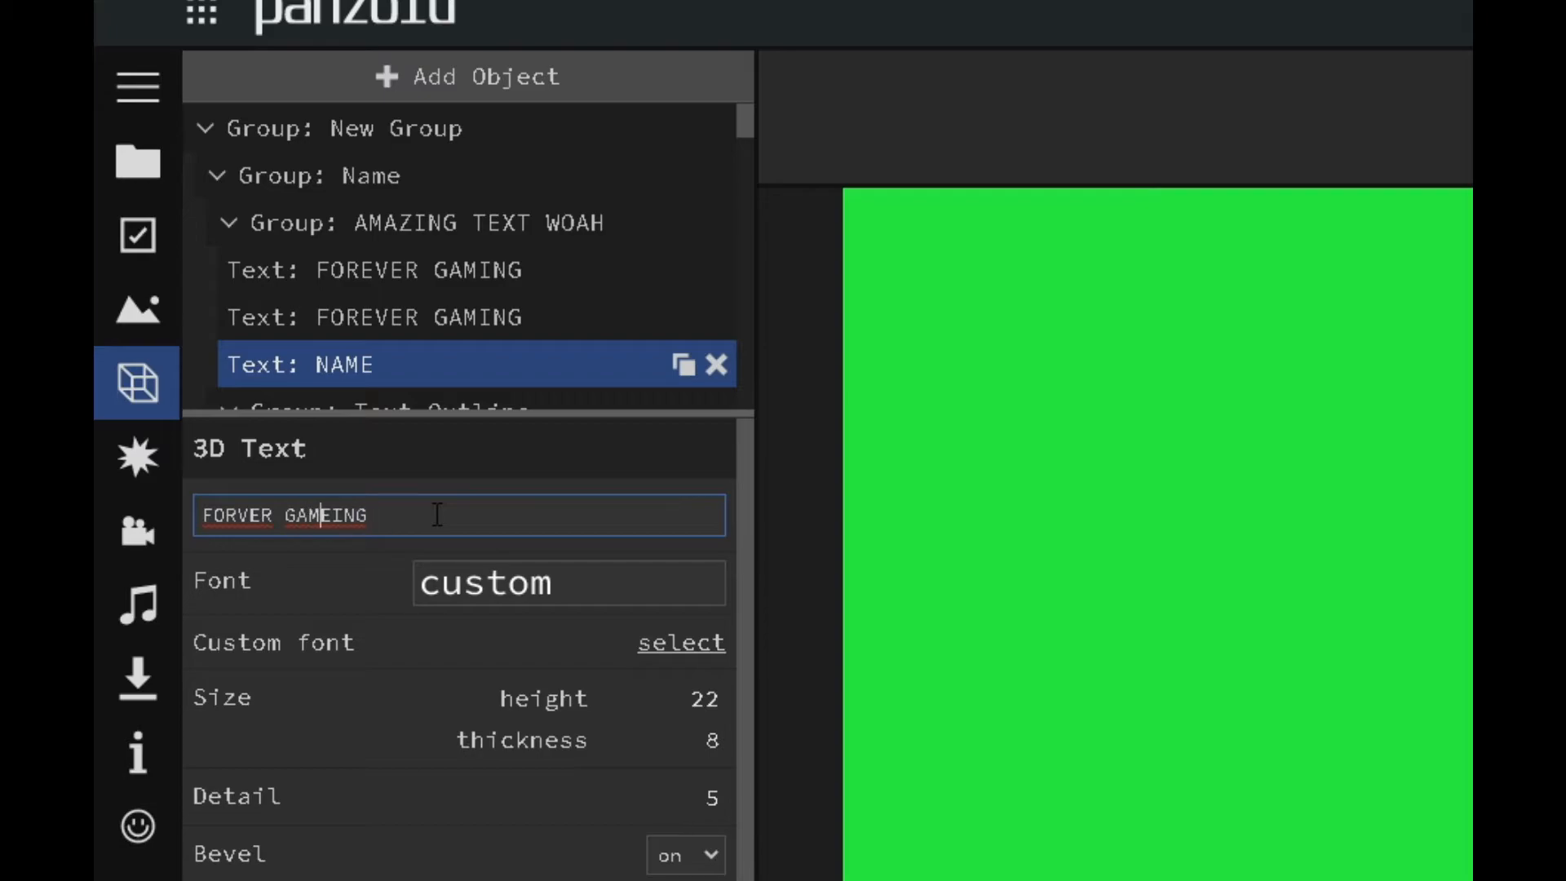
{"action": "type", "text": "E"}
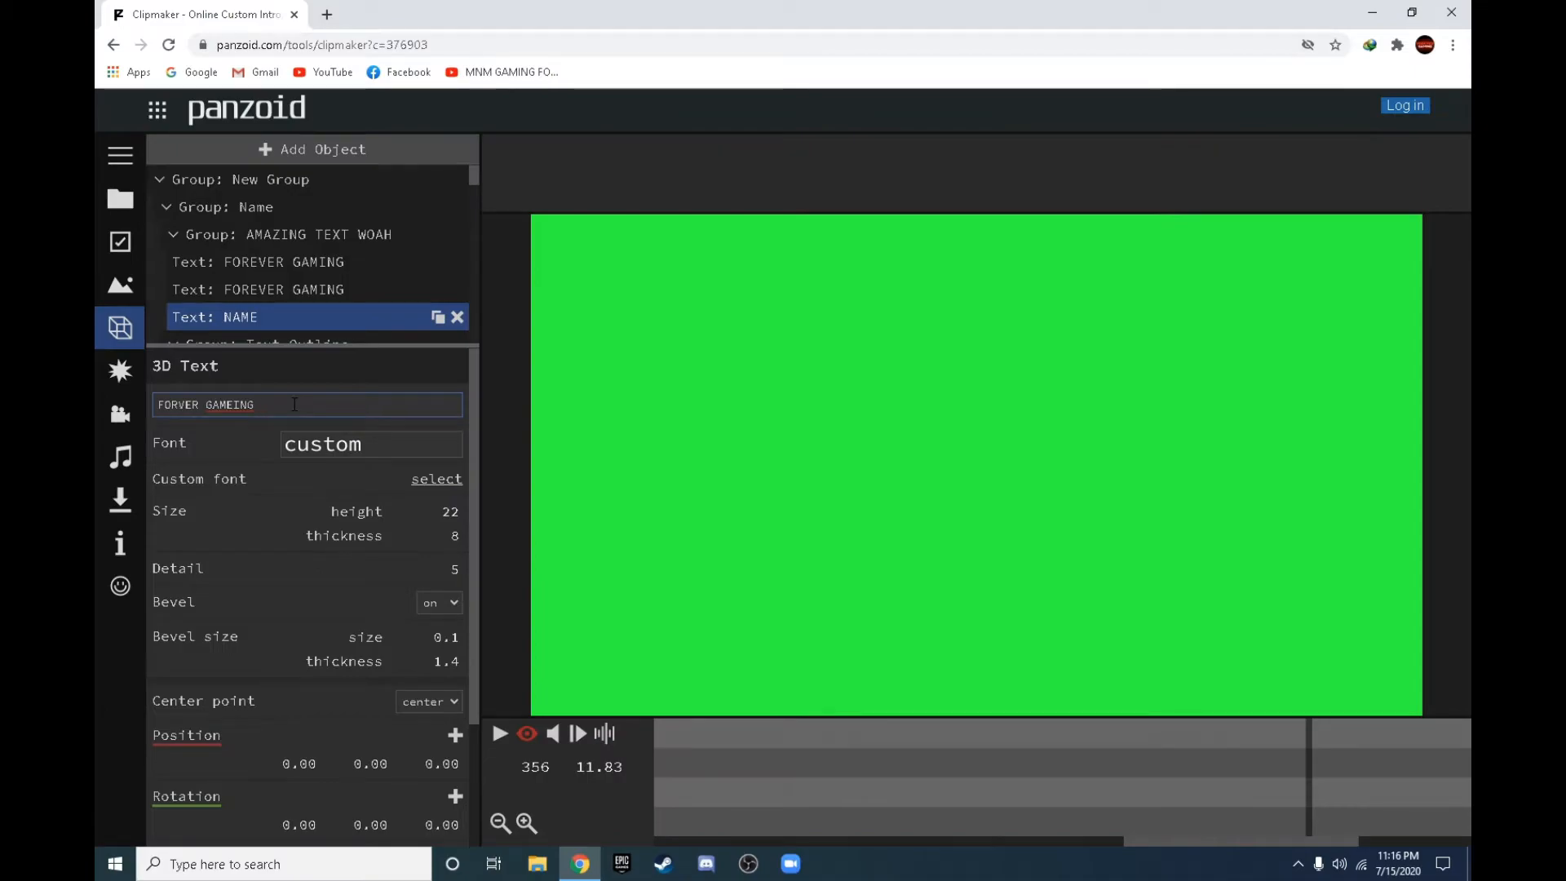
{"action": "key", "text": "Return"}
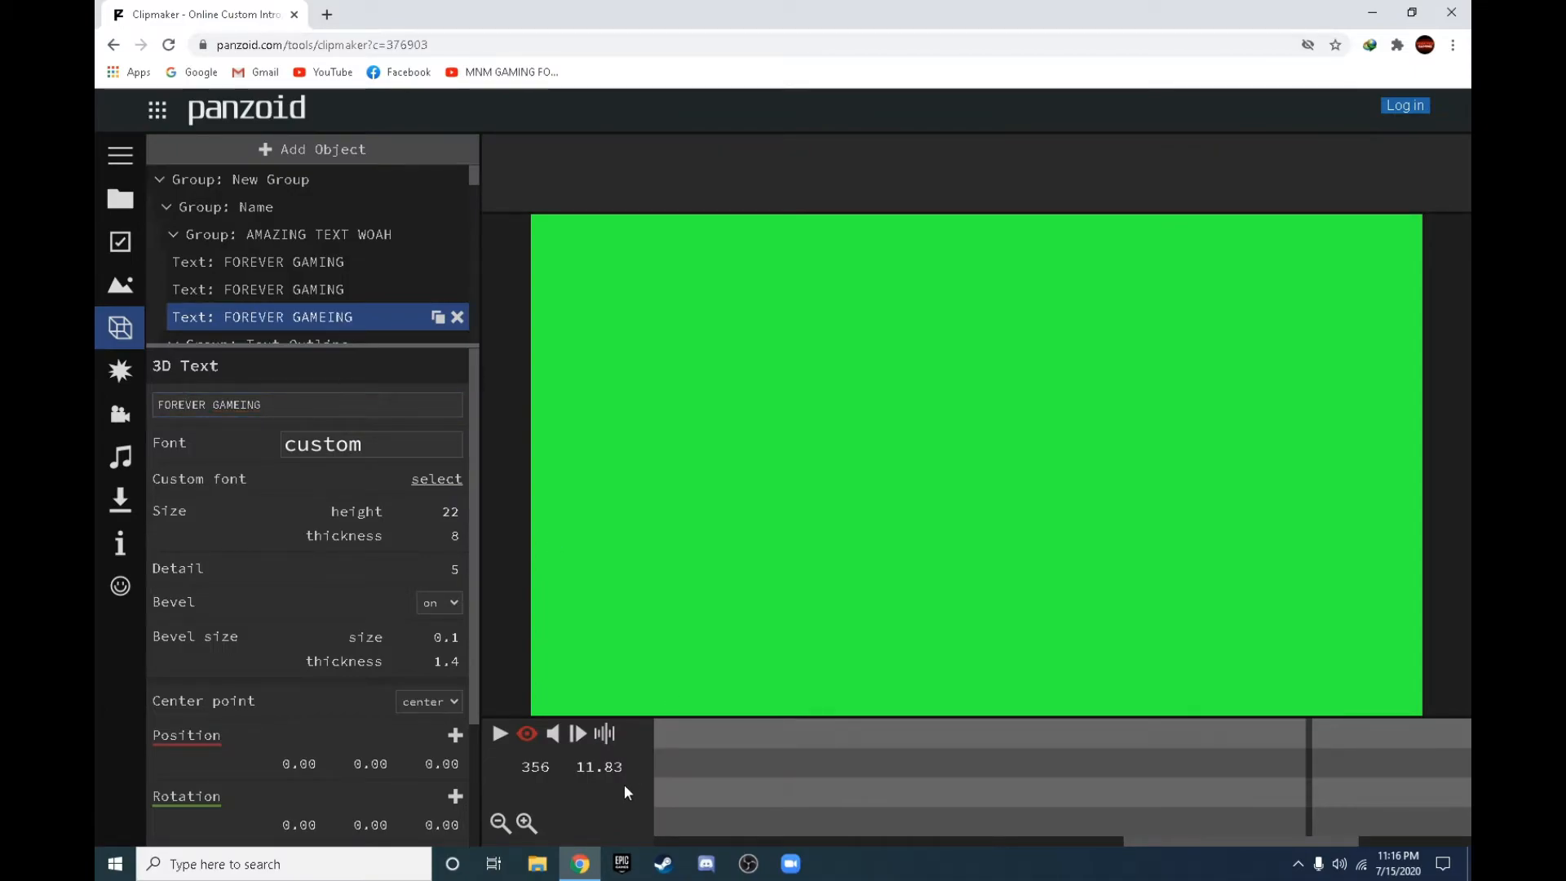
Step: Return the timeline to frame 1 and play the intro to check the edited name
{"action": "left_click_drag", "start_coordinate": [1309, 777], "coordinate": [529, 775]}
{"action": "left_click_drag", "start_coordinate": [1036, 841], "coordinate": [656, 775]}
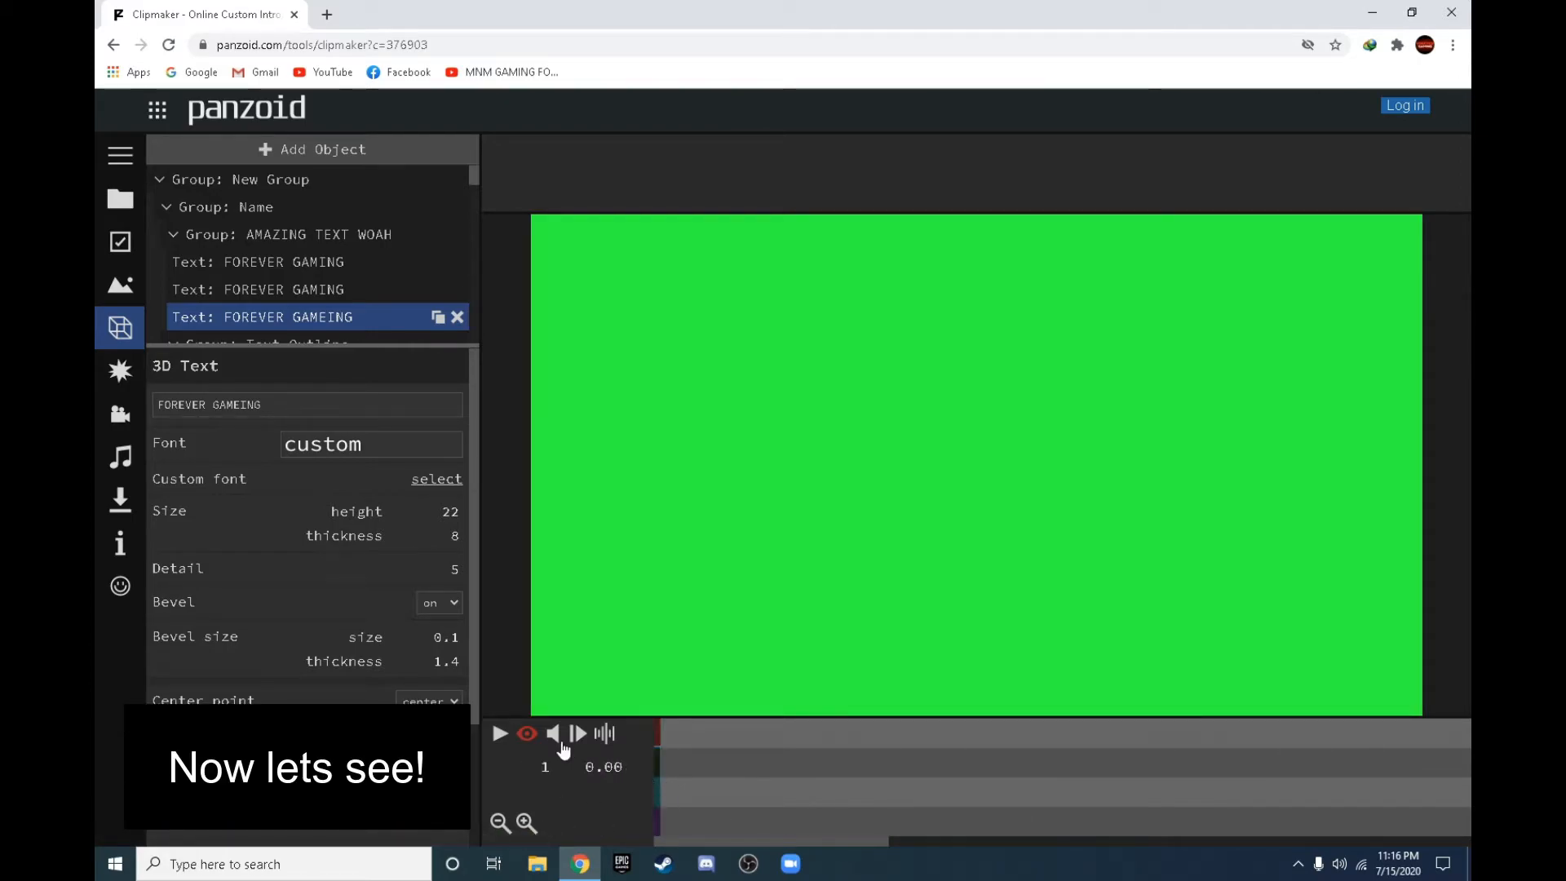
{"action": "left_click", "coordinate": [499, 734]}
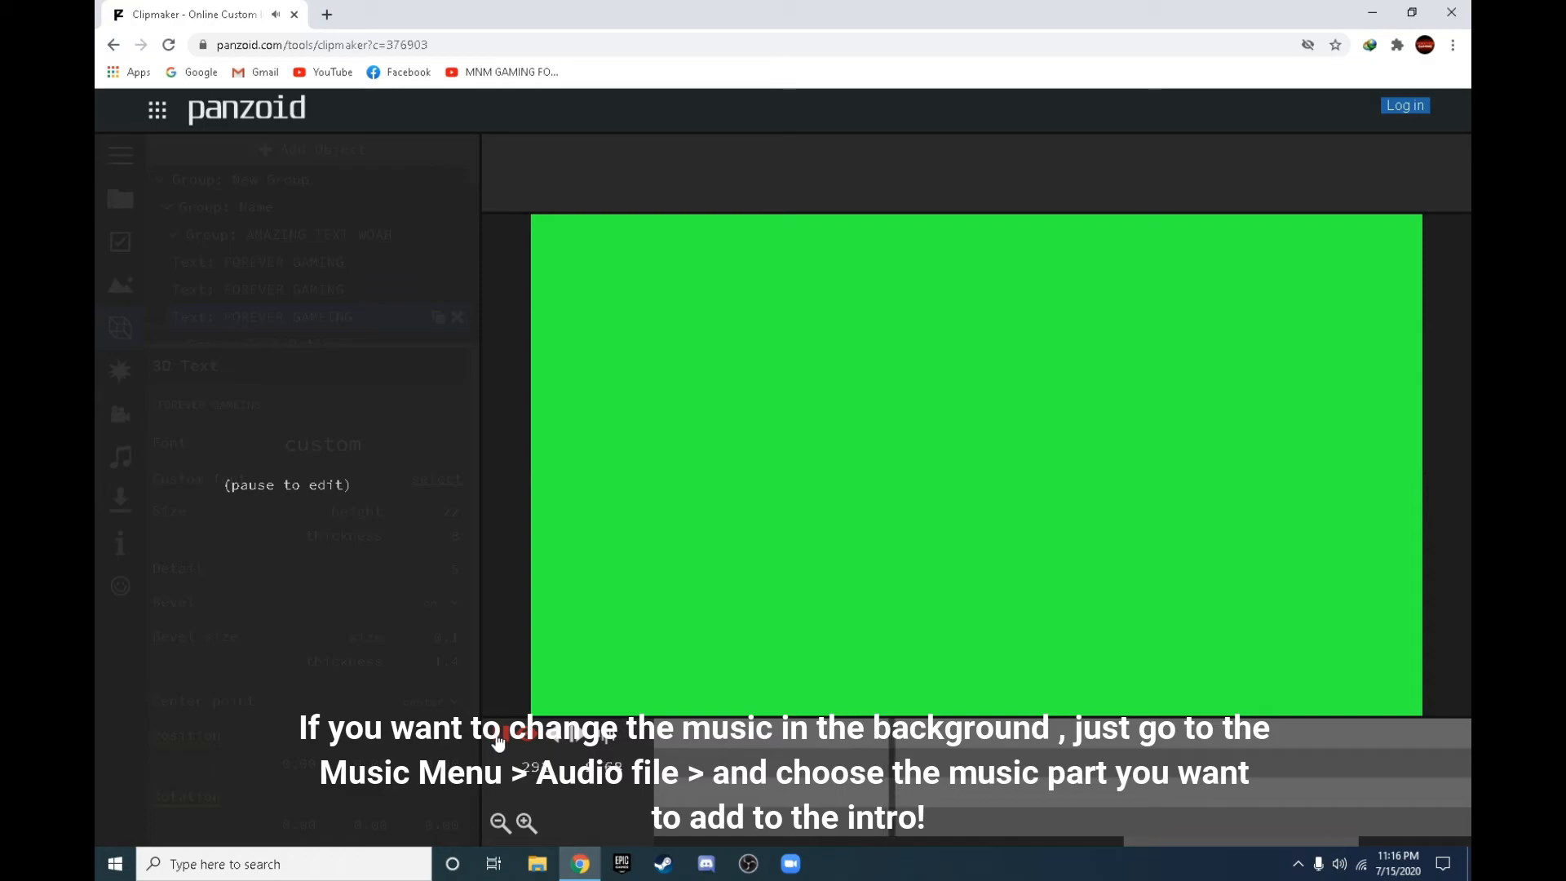
{"action": "left_click", "coordinate": [498, 738]}
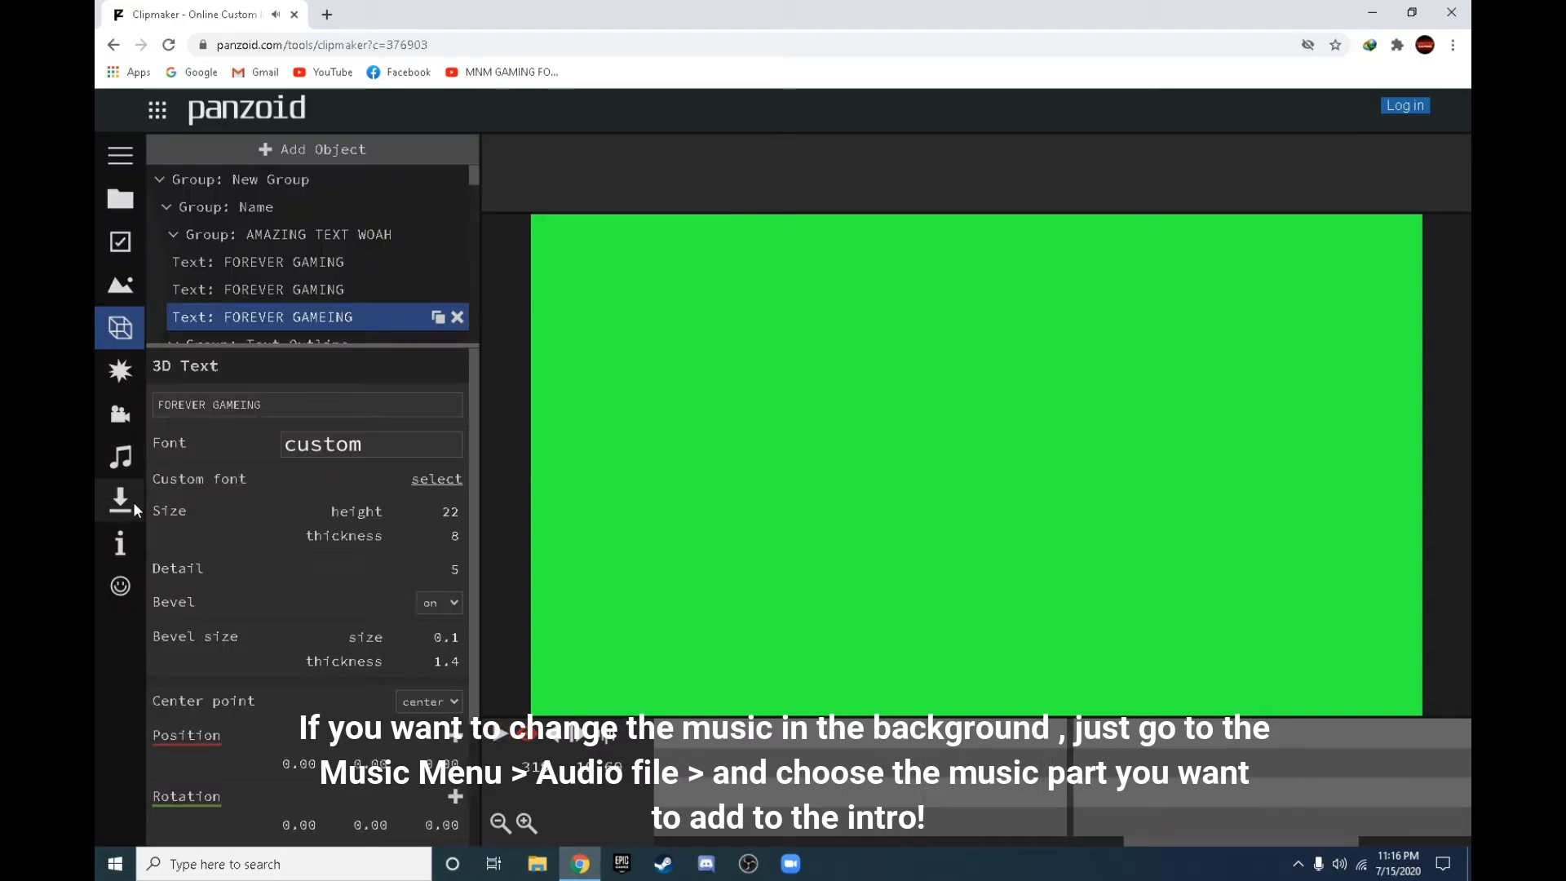
Step: Browse the Music folder for a background audio file for the intro's audio track, then close the file chooser
{"action": "left_click", "coordinate": [122, 467]}
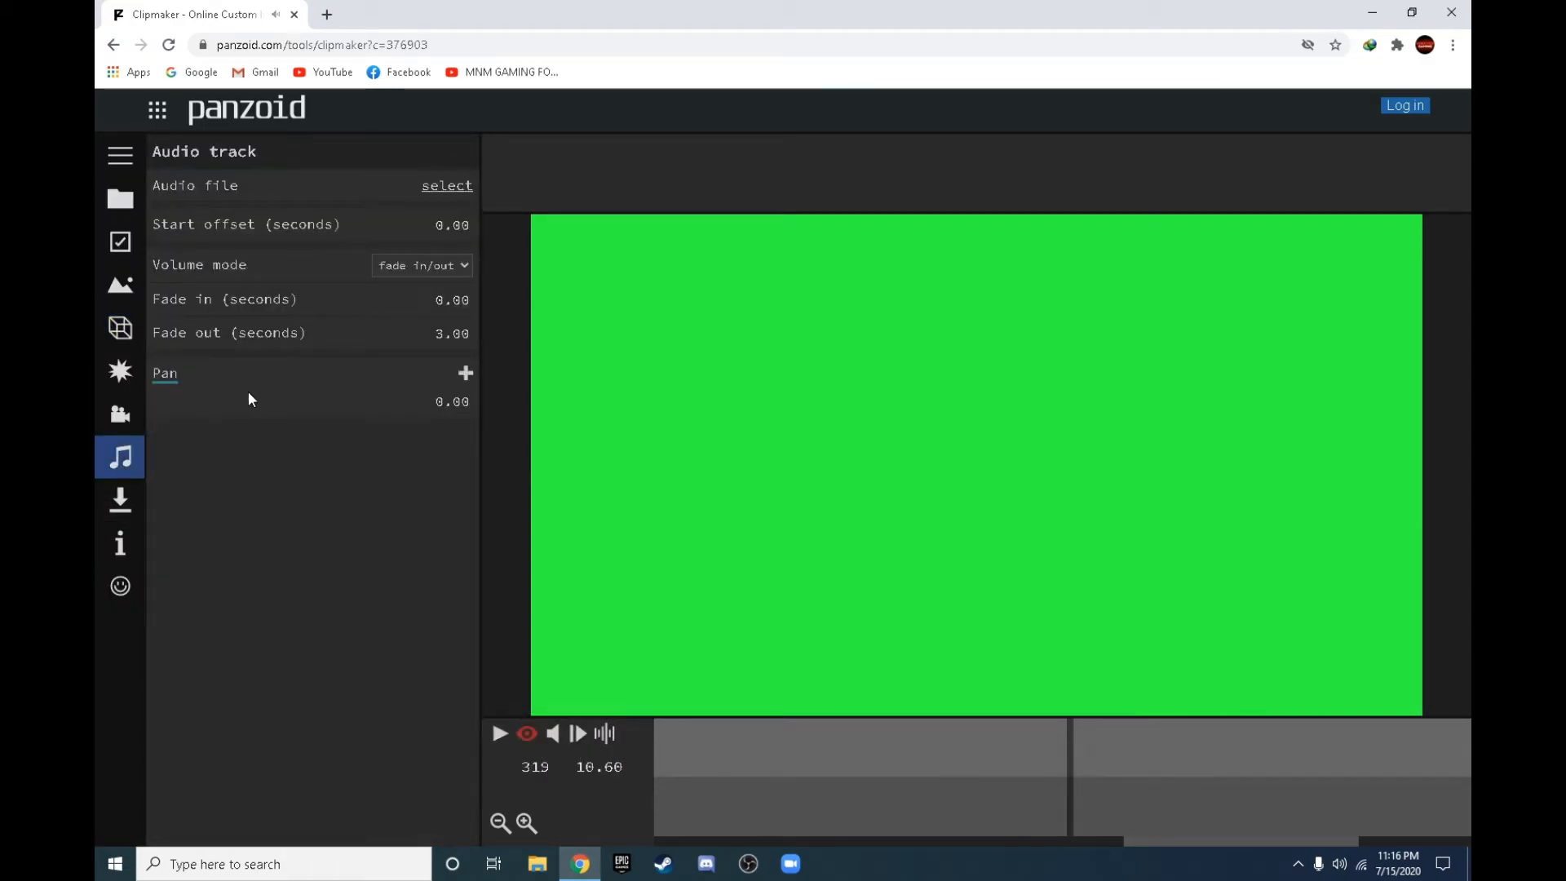
{"action": "left_click", "coordinate": [451, 186]}
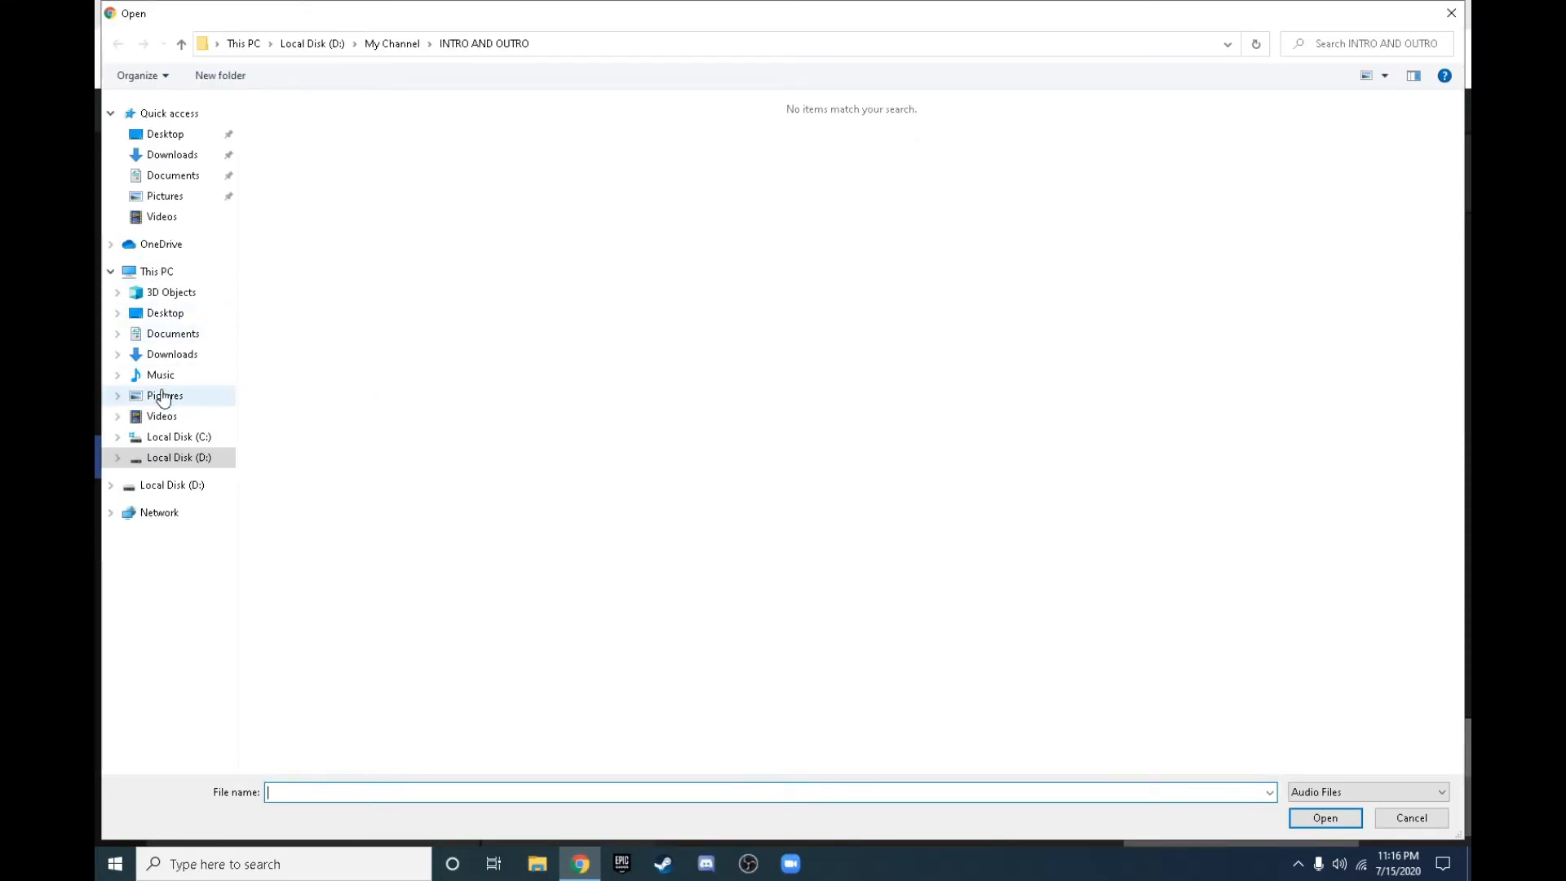
{"action": "left_click", "coordinate": [162, 377]}
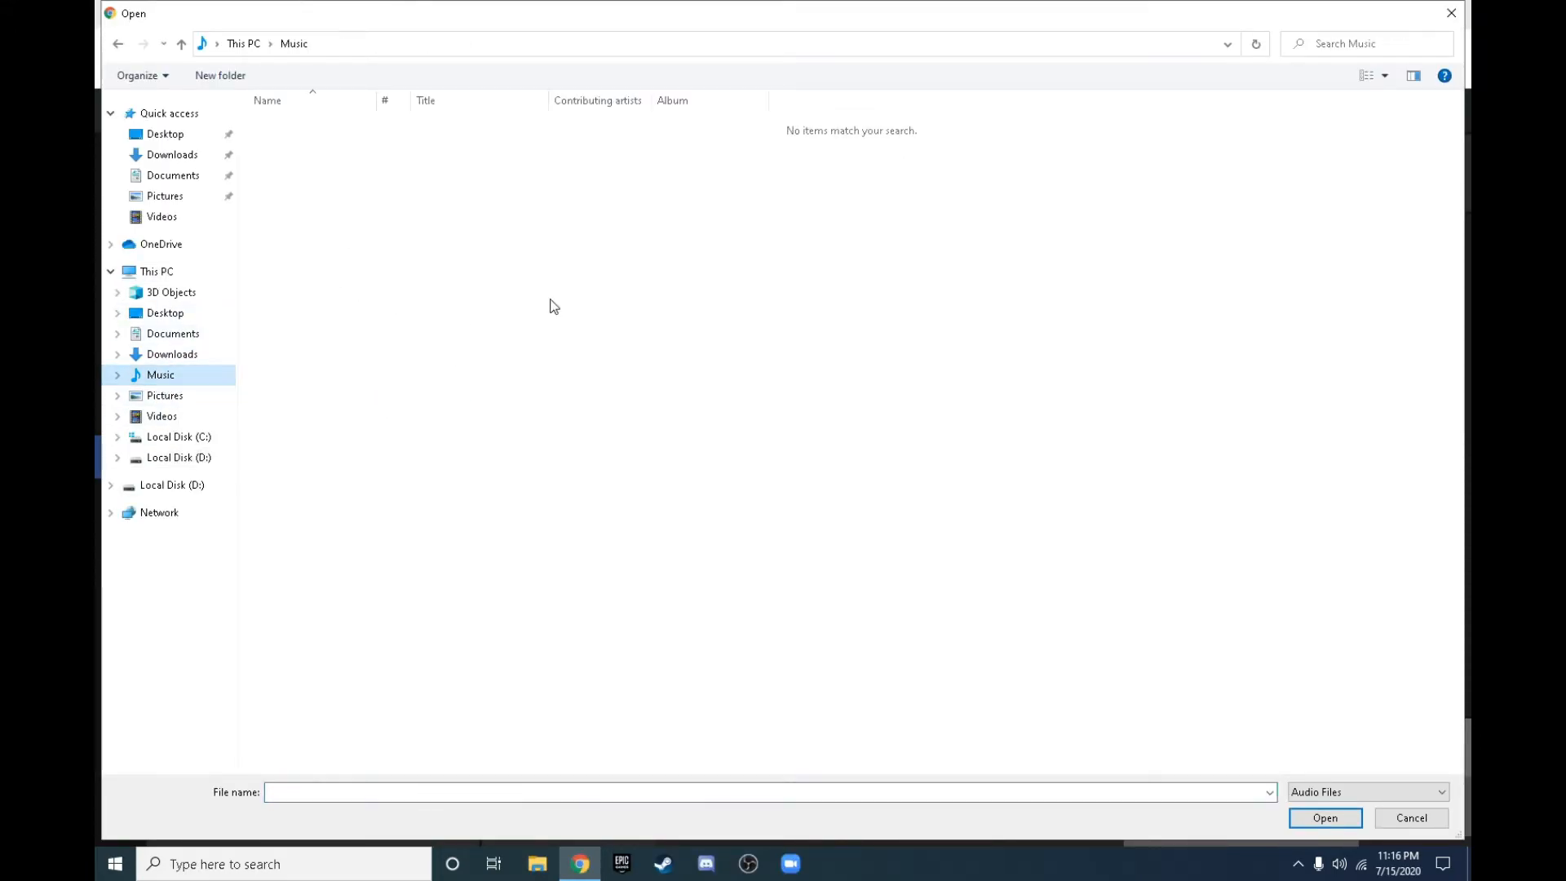
{"action": "left_click", "coordinate": [1384, 816]}
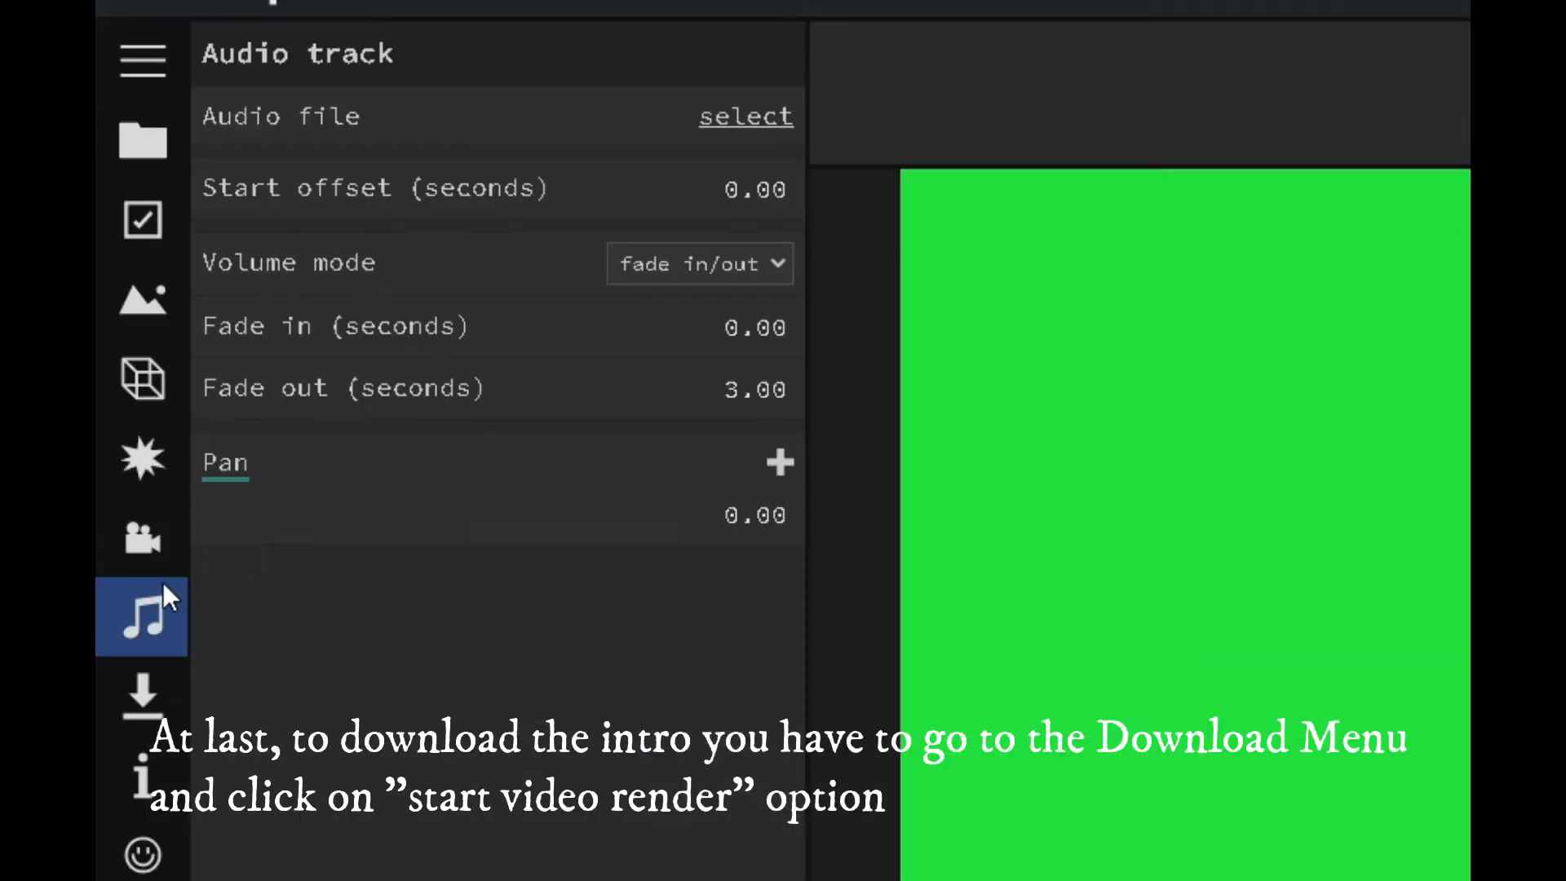
Step: Render the intro and download the finished video to the Videos folder as an MKV file named video
{"action": "left_click", "coordinate": [120, 499]}
{"action": "left_click", "coordinate": [548, 269]}
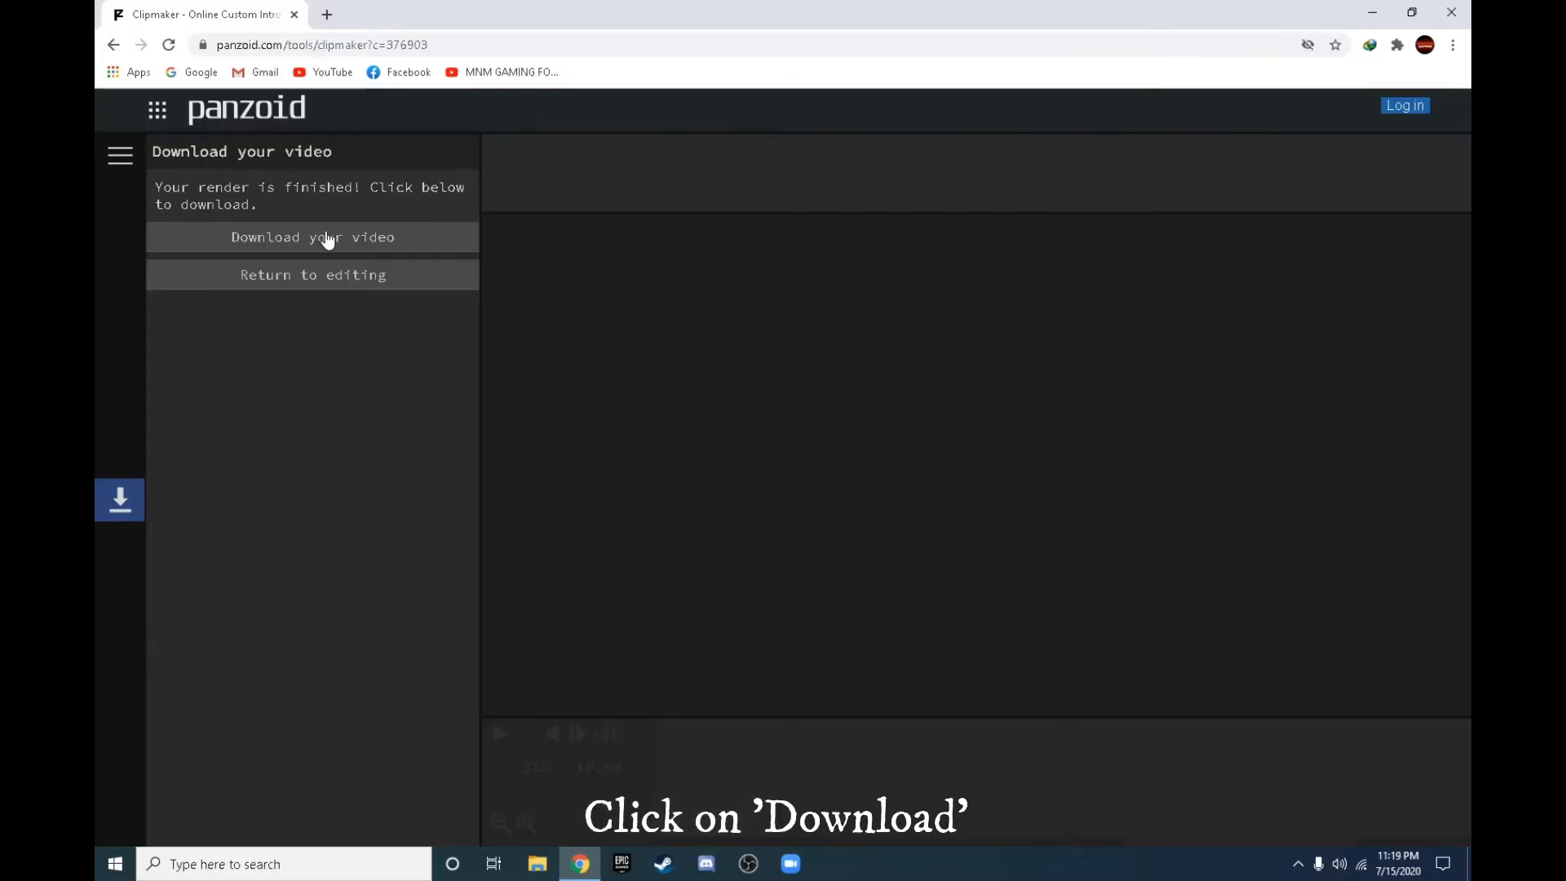
{"action": "left_click", "coordinate": [481, 178]}
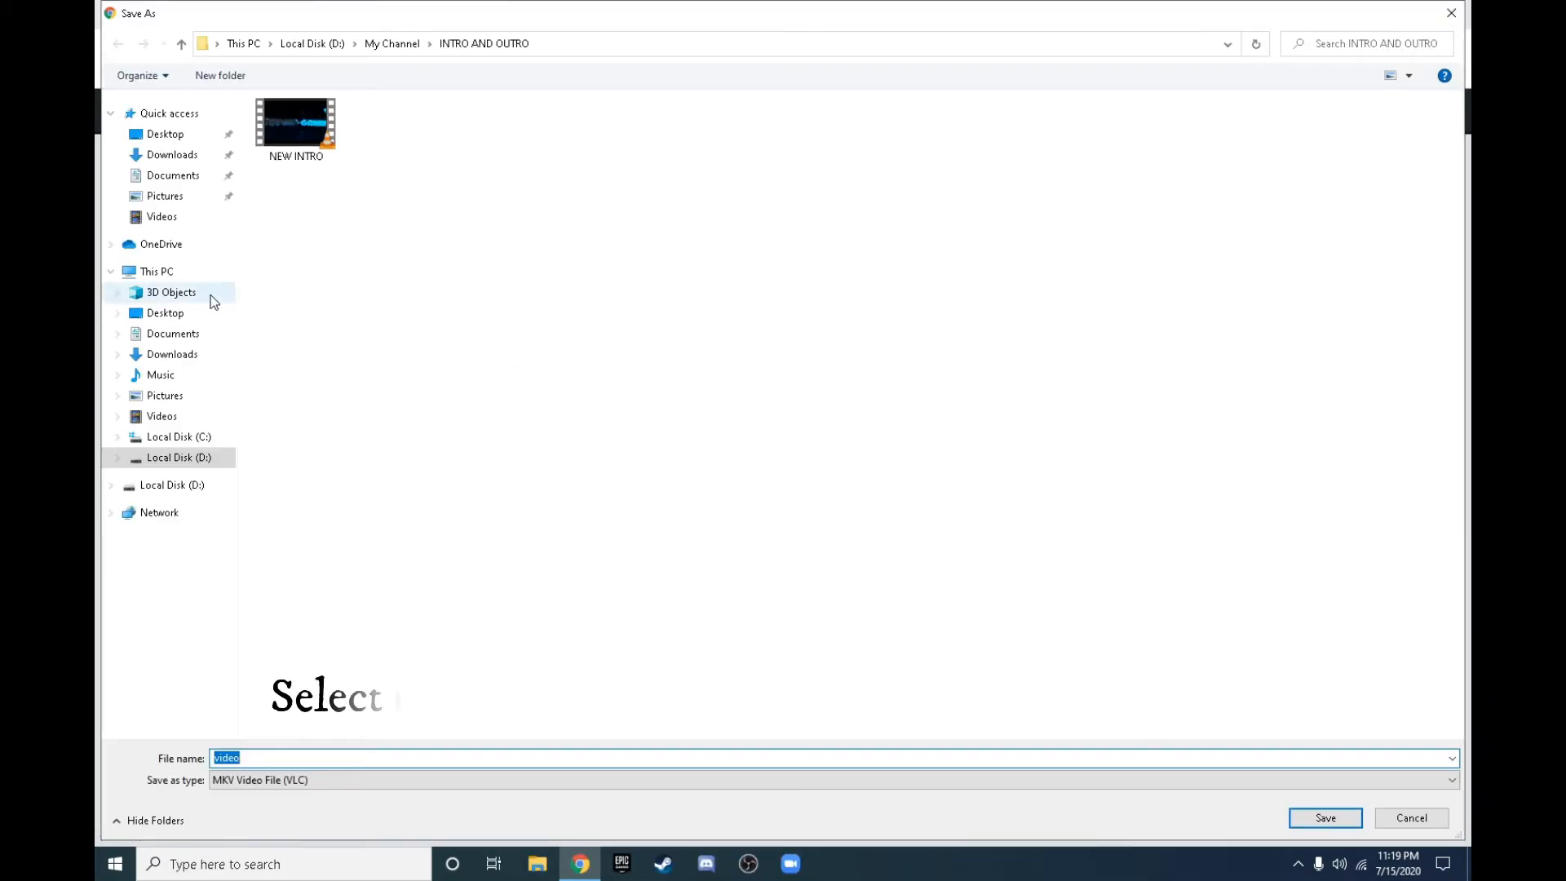
{"action": "left_click", "coordinate": [168, 217]}
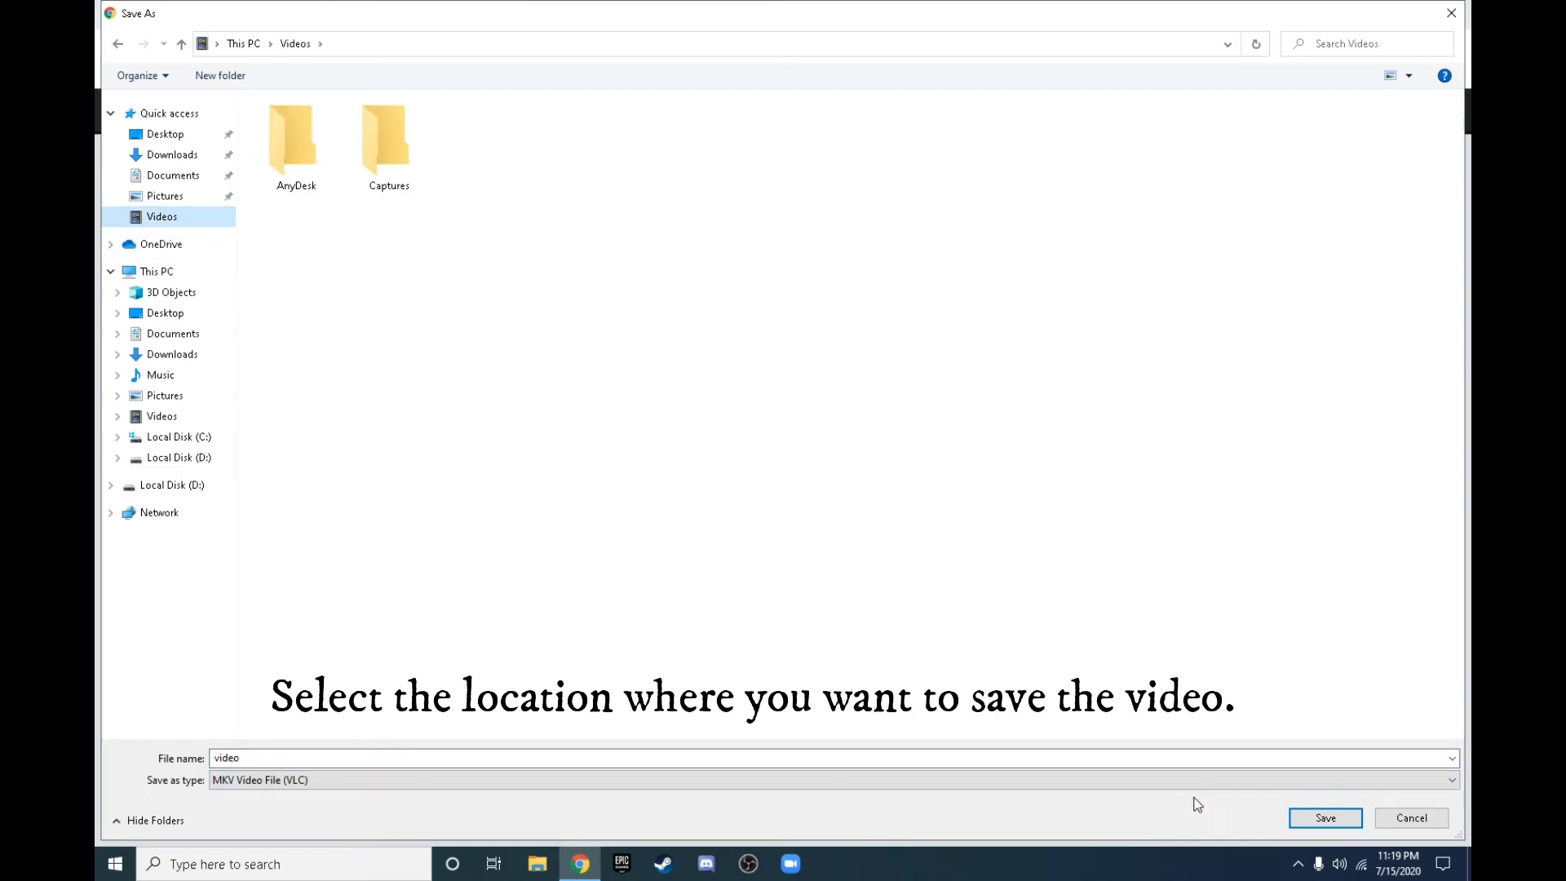
{"action": "left_click", "coordinate": [1330, 818]}
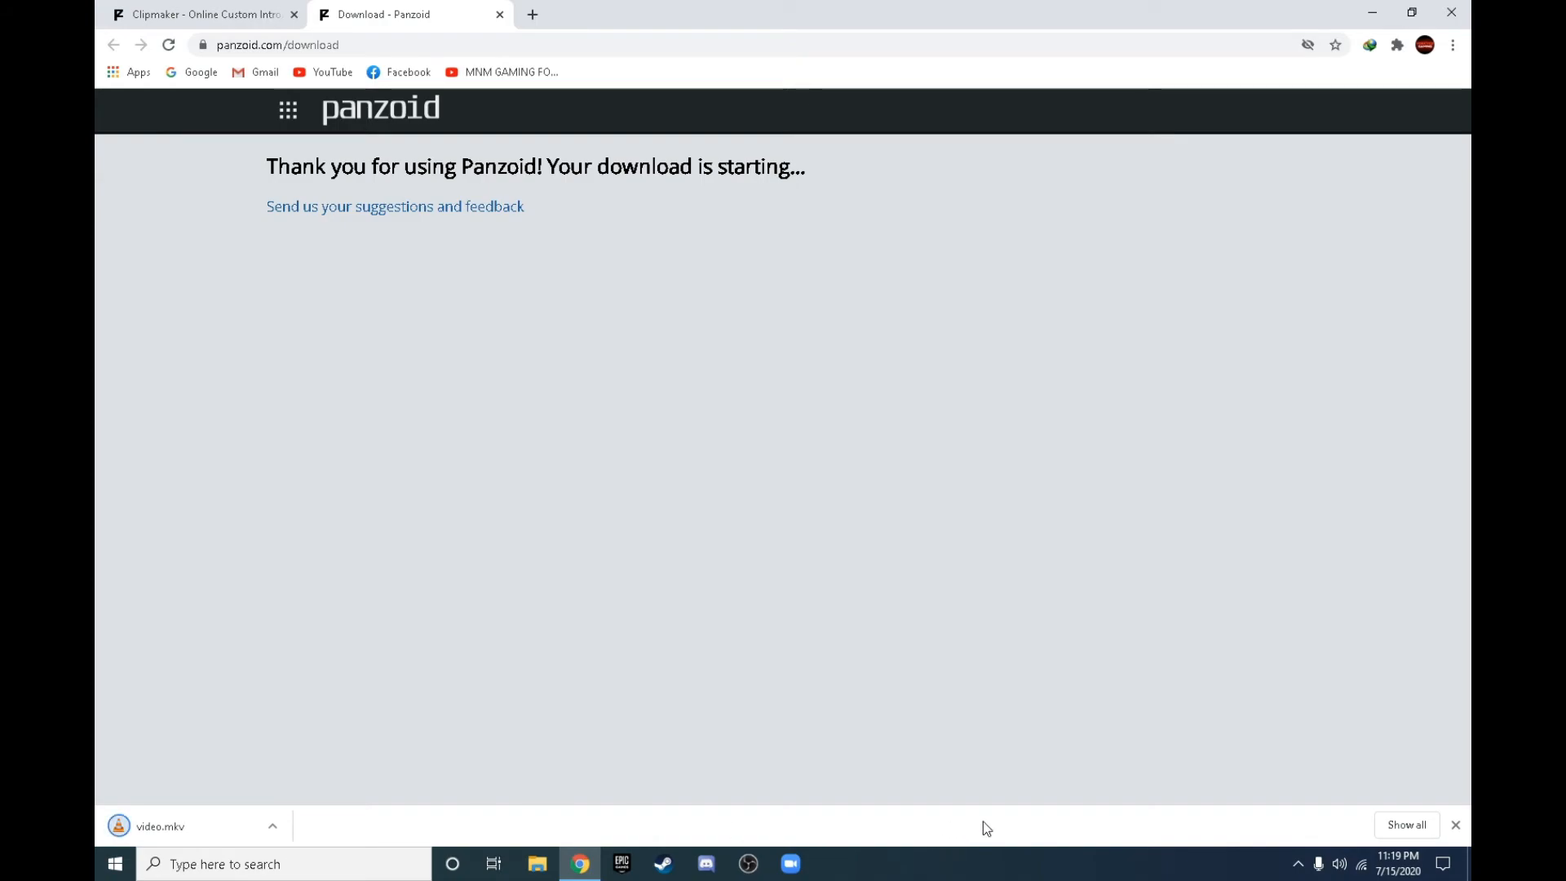
{"action": "left_click", "coordinate": [1455, 826]}
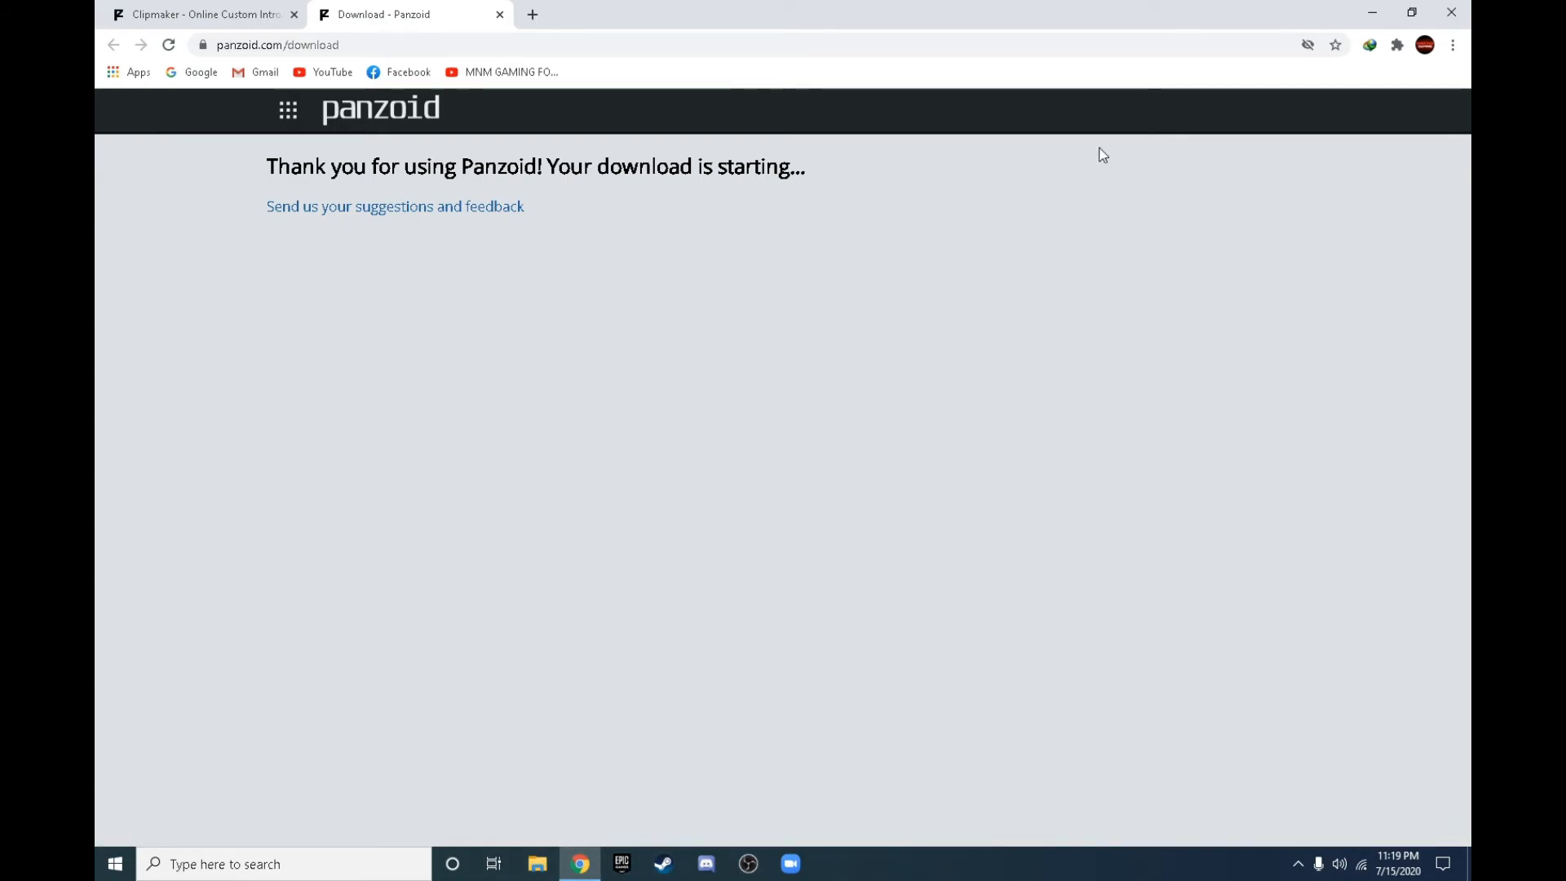
Step: Switch to File Explorer and play the downloaded file video from the Videos folder to check the finished intro
{"action": "left_click", "coordinate": [1374, 11]}
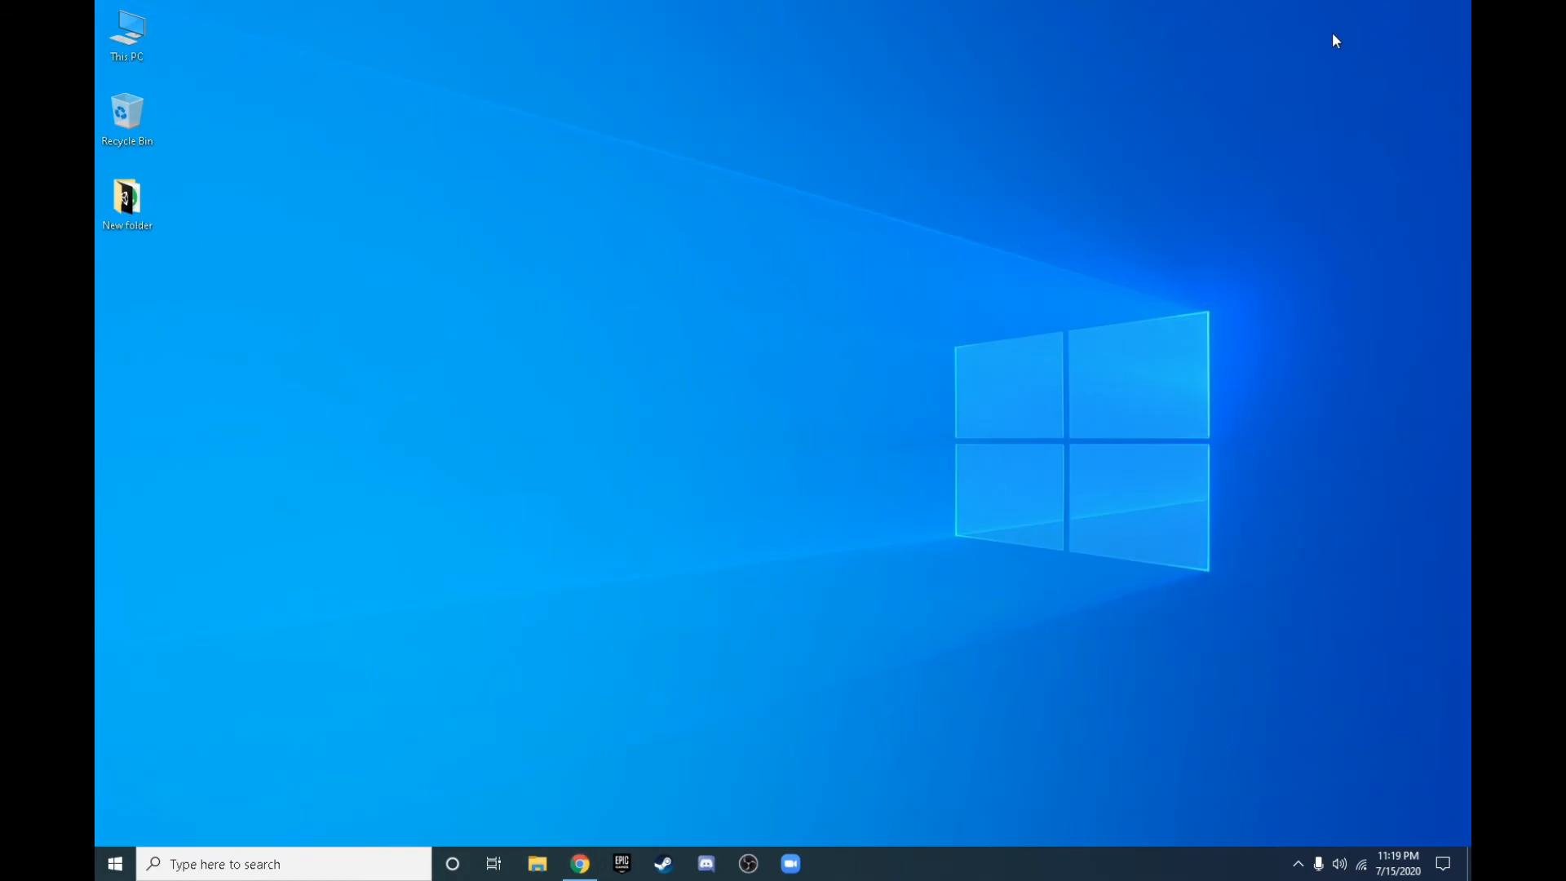
{"action": "left_click", "coordinate": [531, 873]}
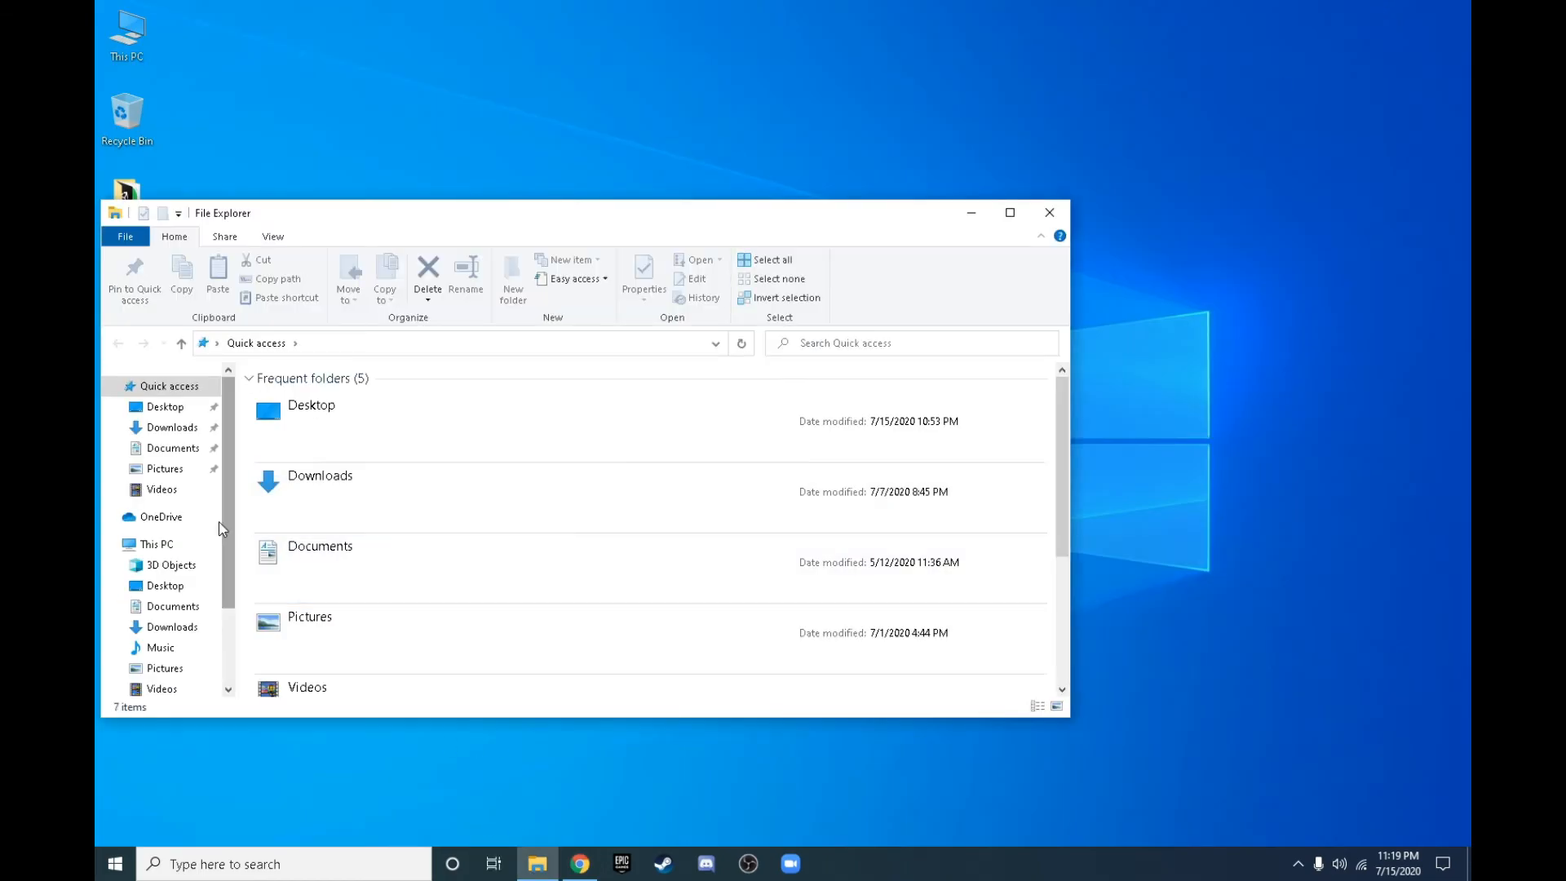
{"action": "left_click", "coordinate": [167, 489]}
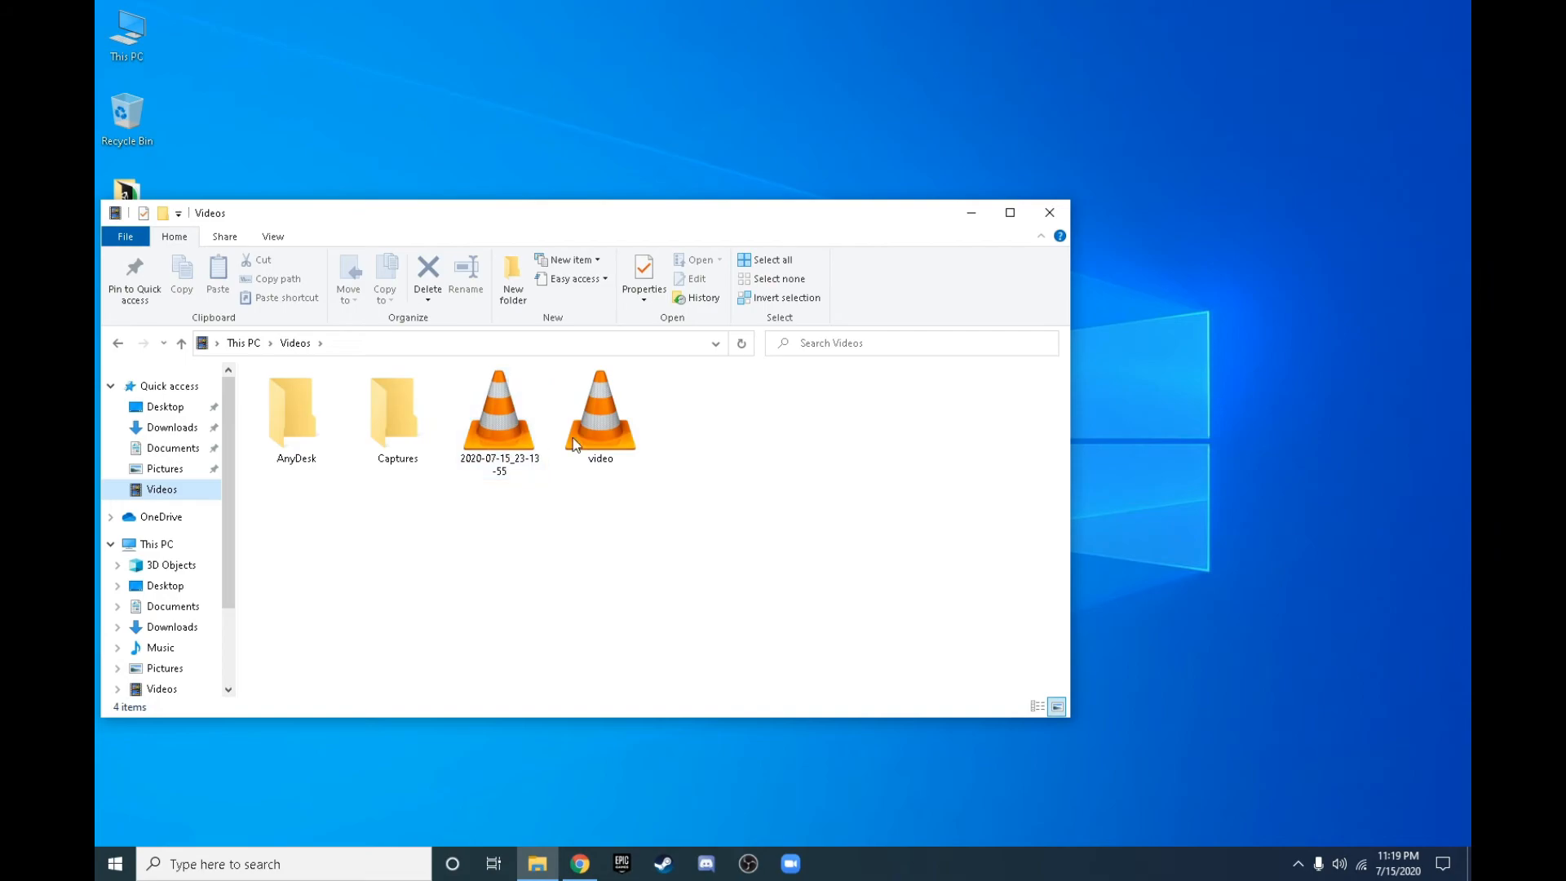
{"action": "left_click", "coordinate": [609, 440]}
{"action": "double_click", "coordinate": [607, 440]}
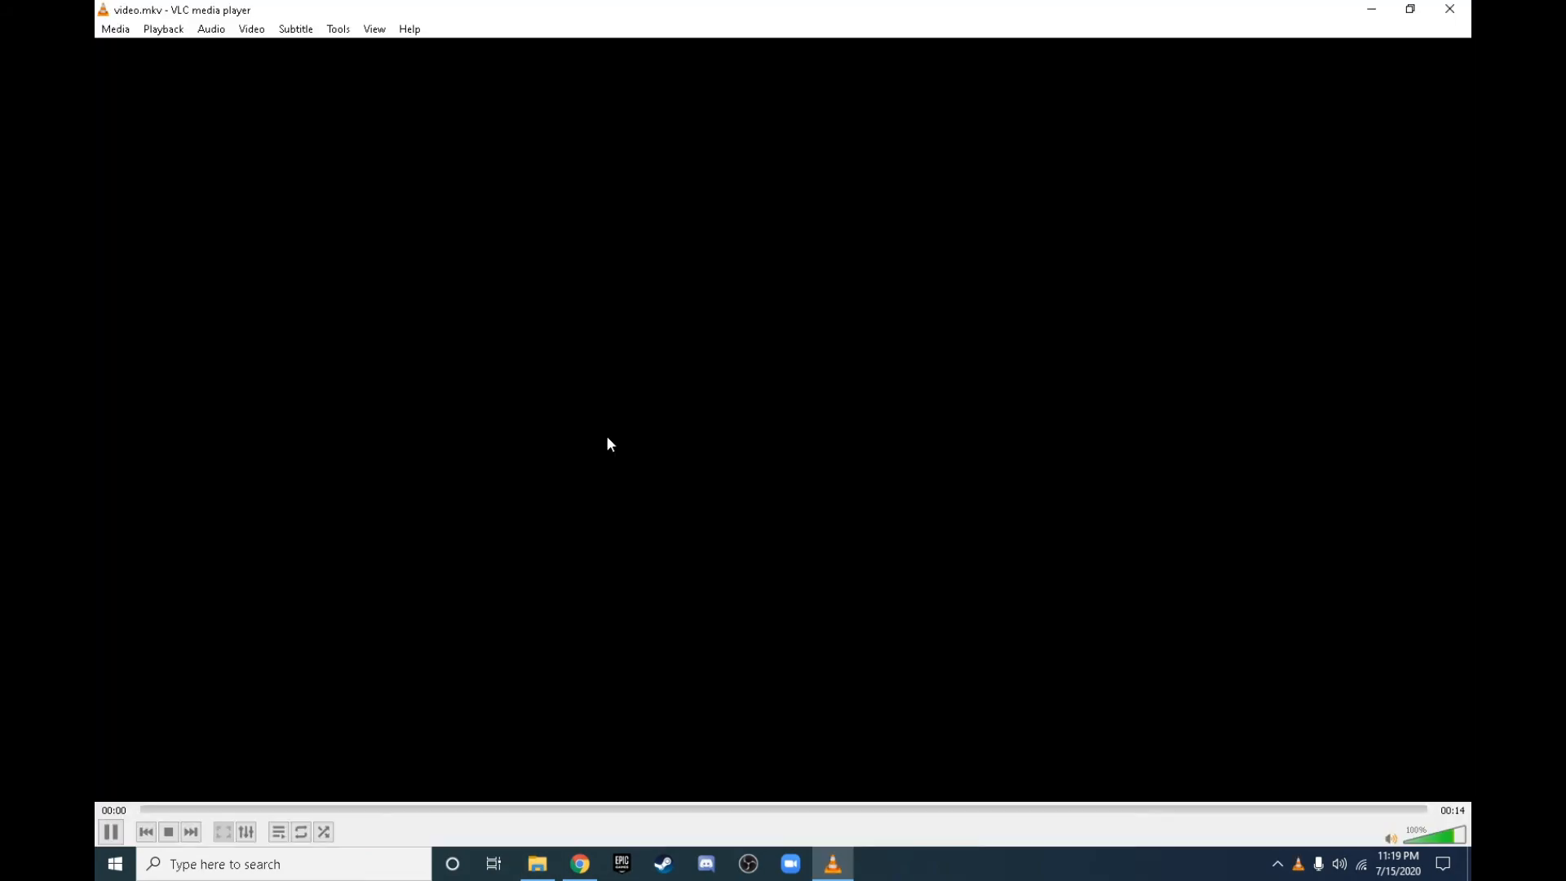